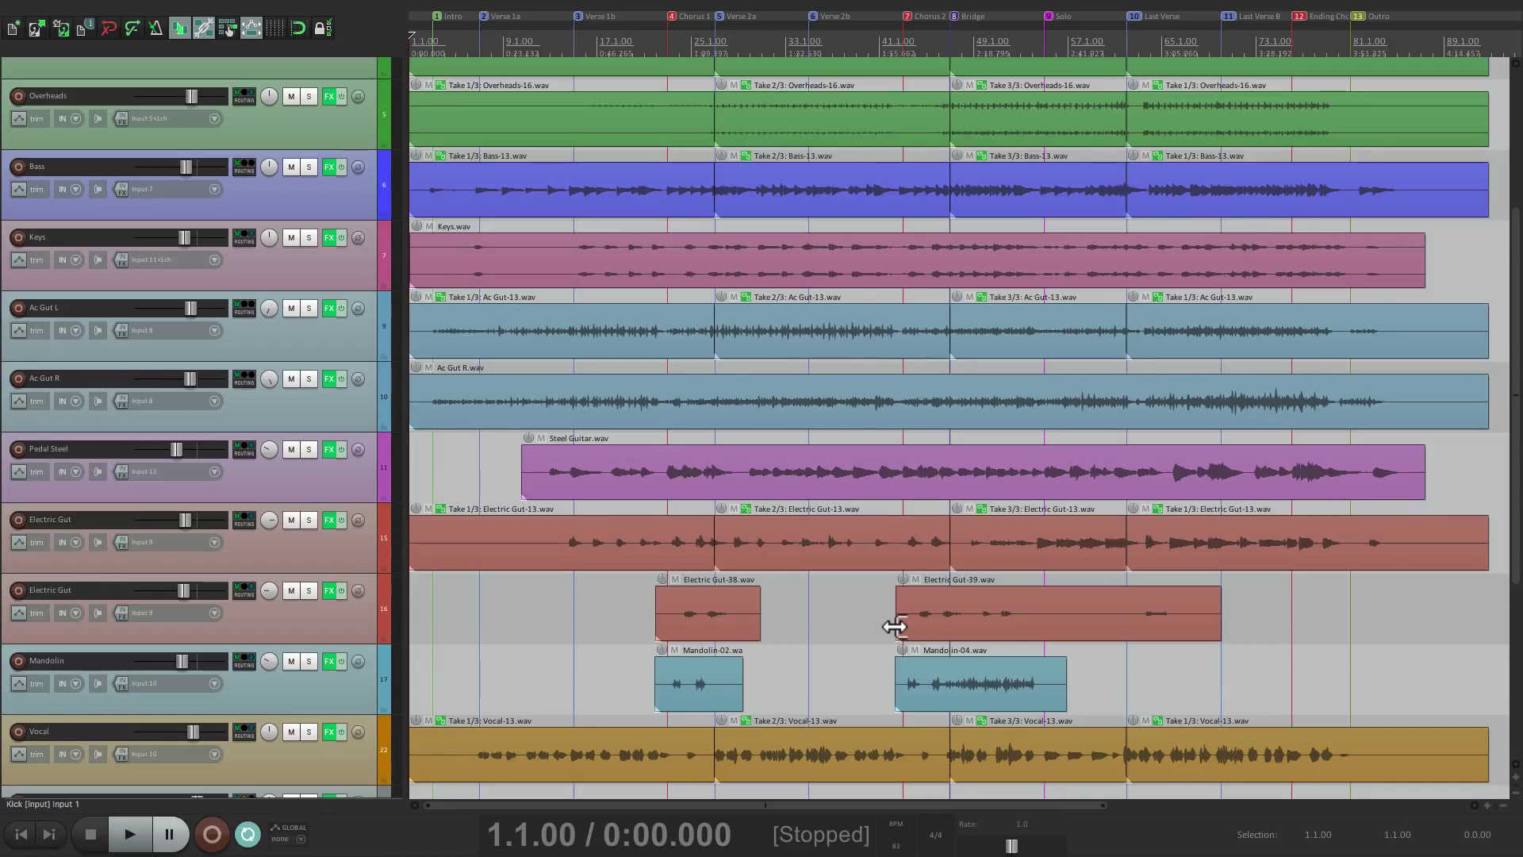
Zoom the arrangement horizontally until the Solo section fills the timeline
key("super+m")
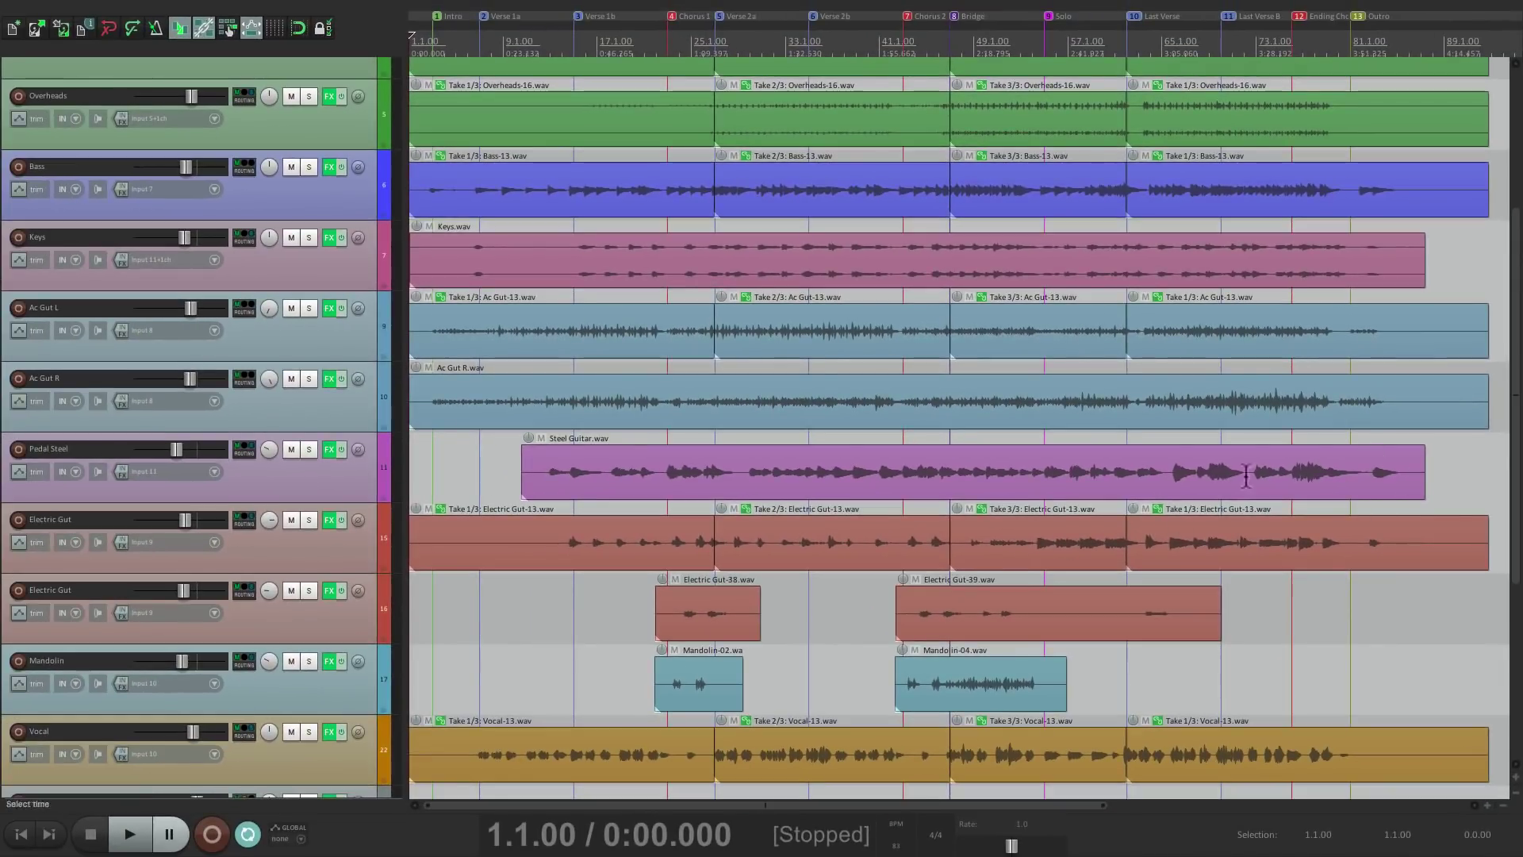
scroll(1164, 553, "up", 5)
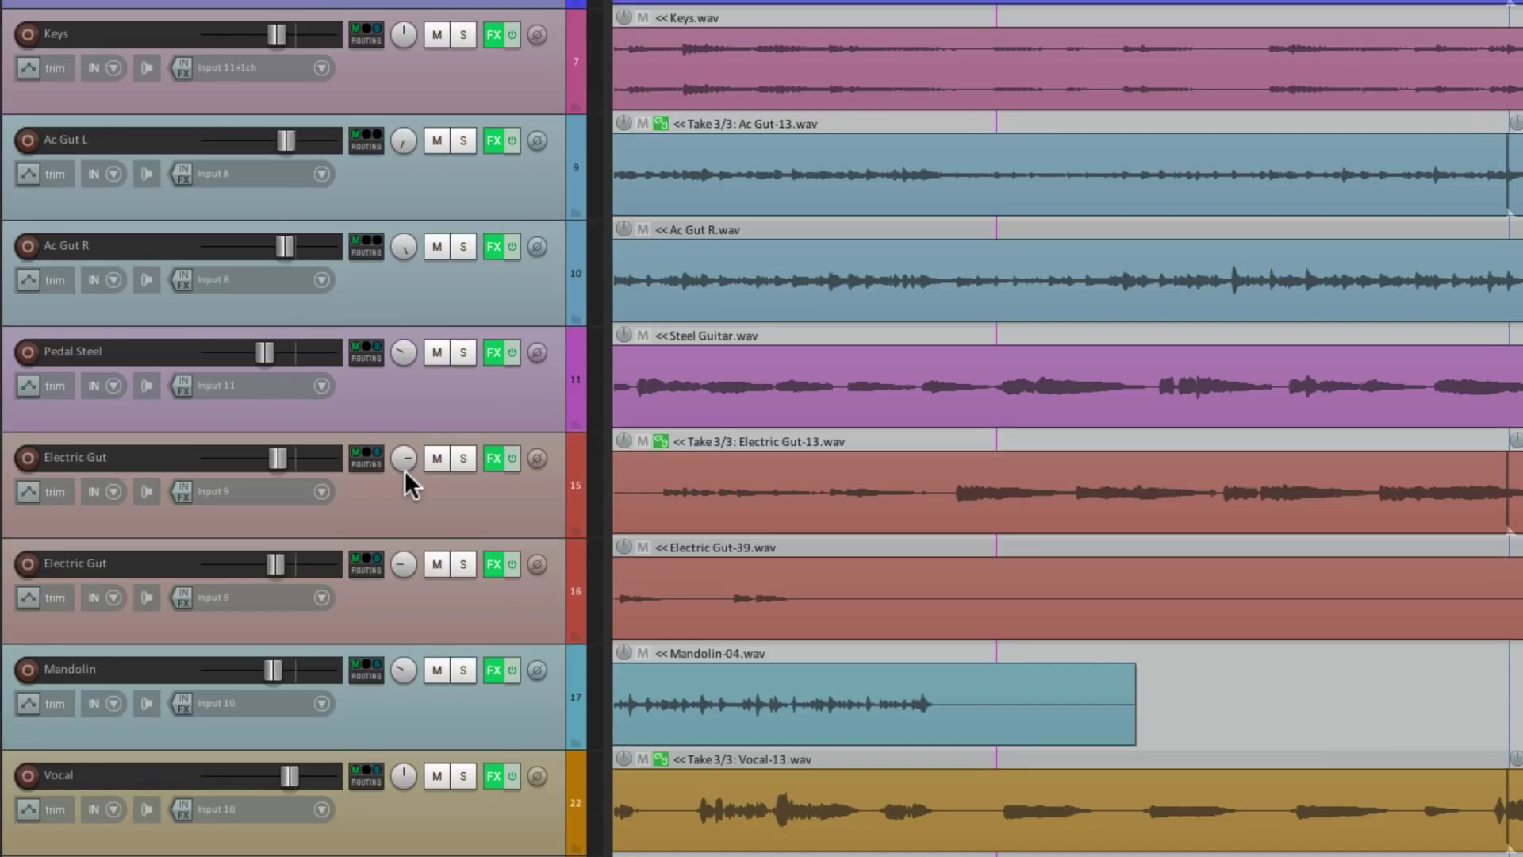
Duplicate the Electric Gut track, delete the copied item, and name the new track 'Solo'
left_click(455, 513)
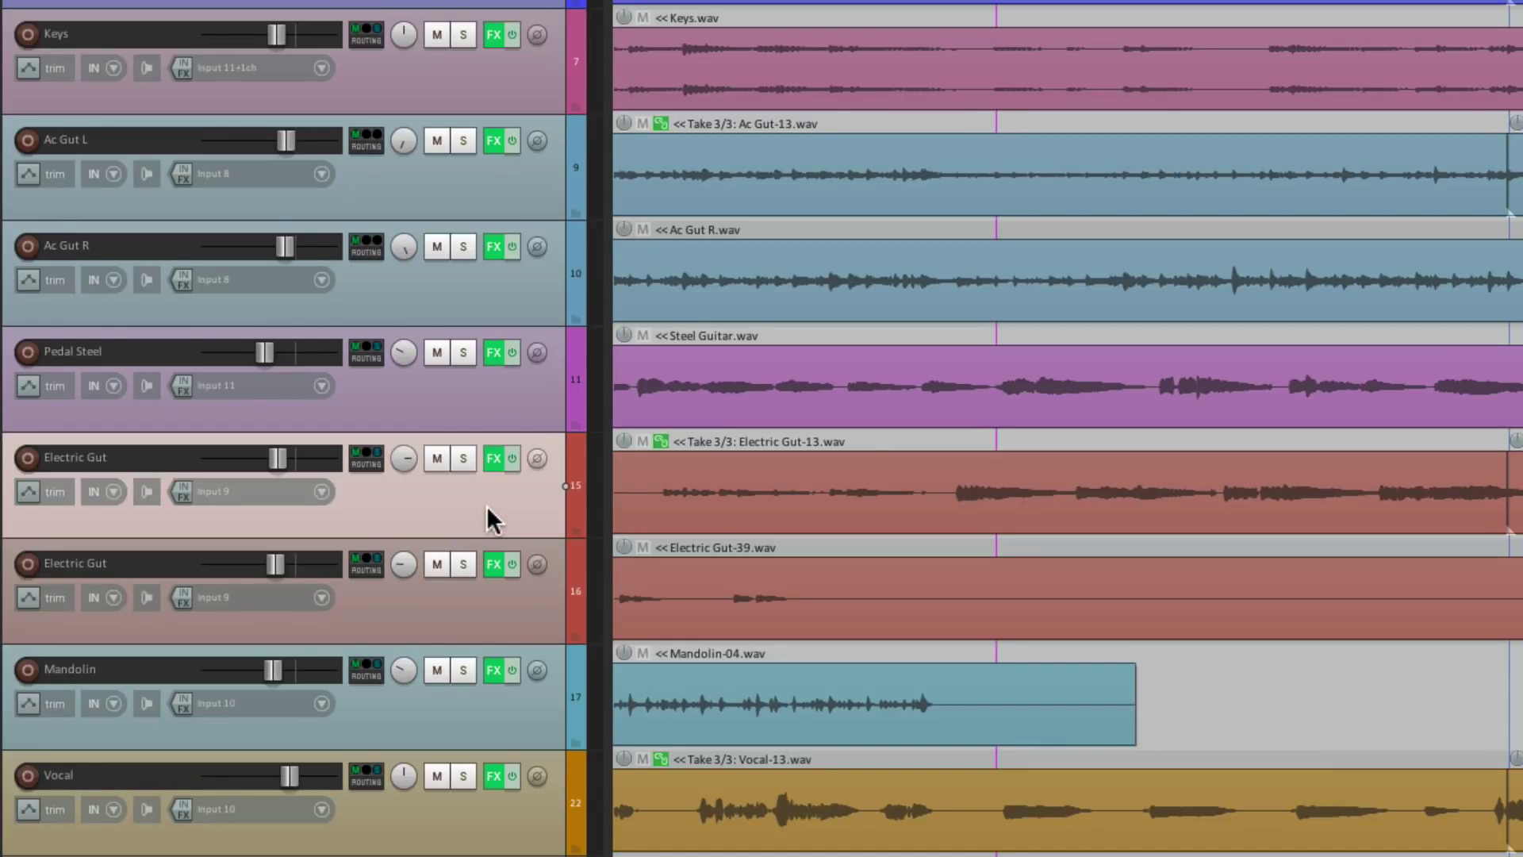
right_click(487, 506)
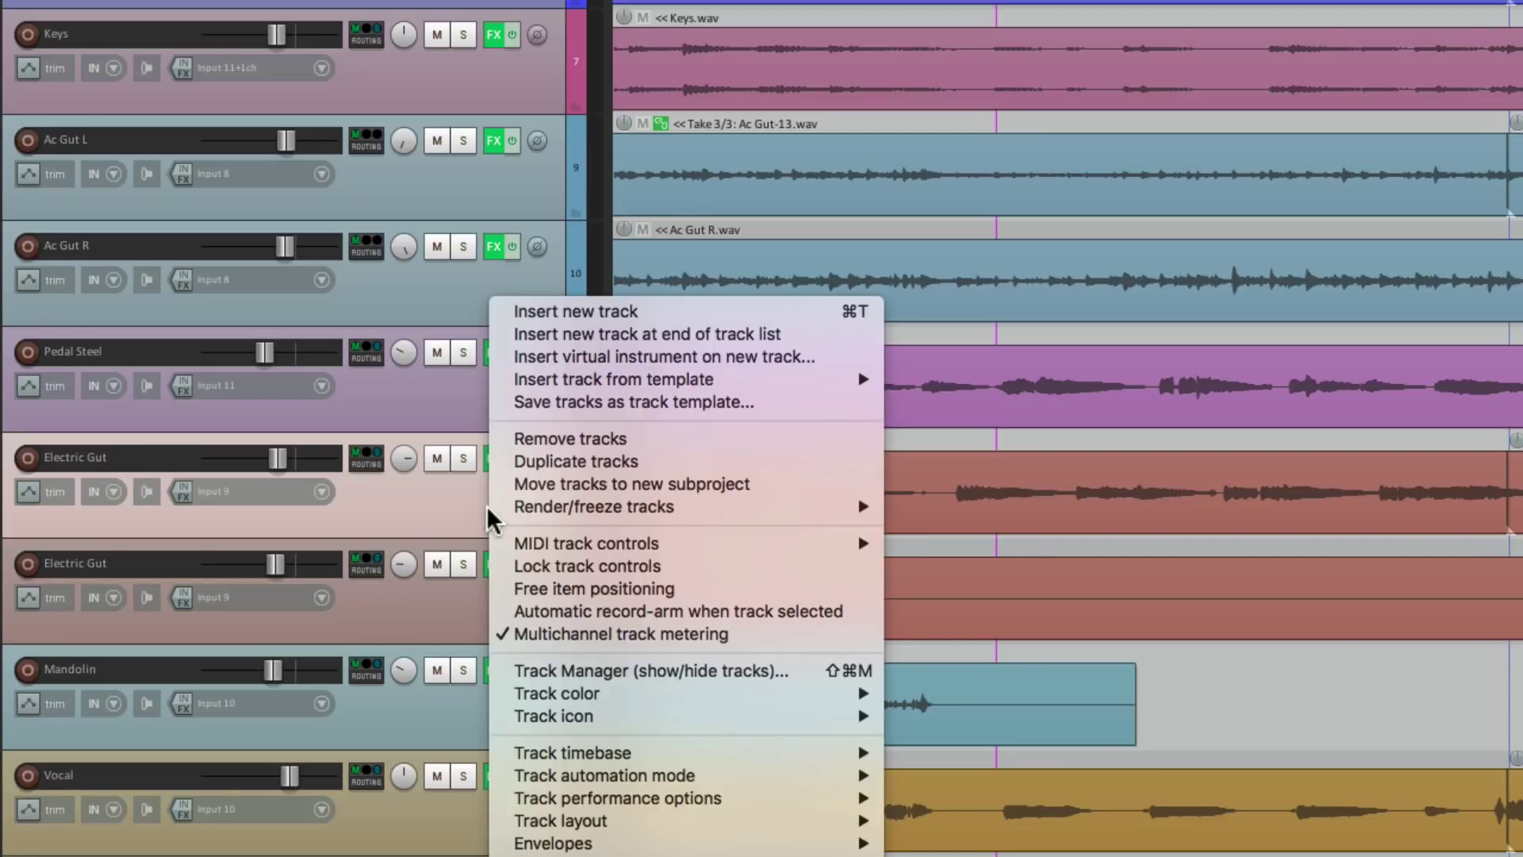
left_click(499, 461)
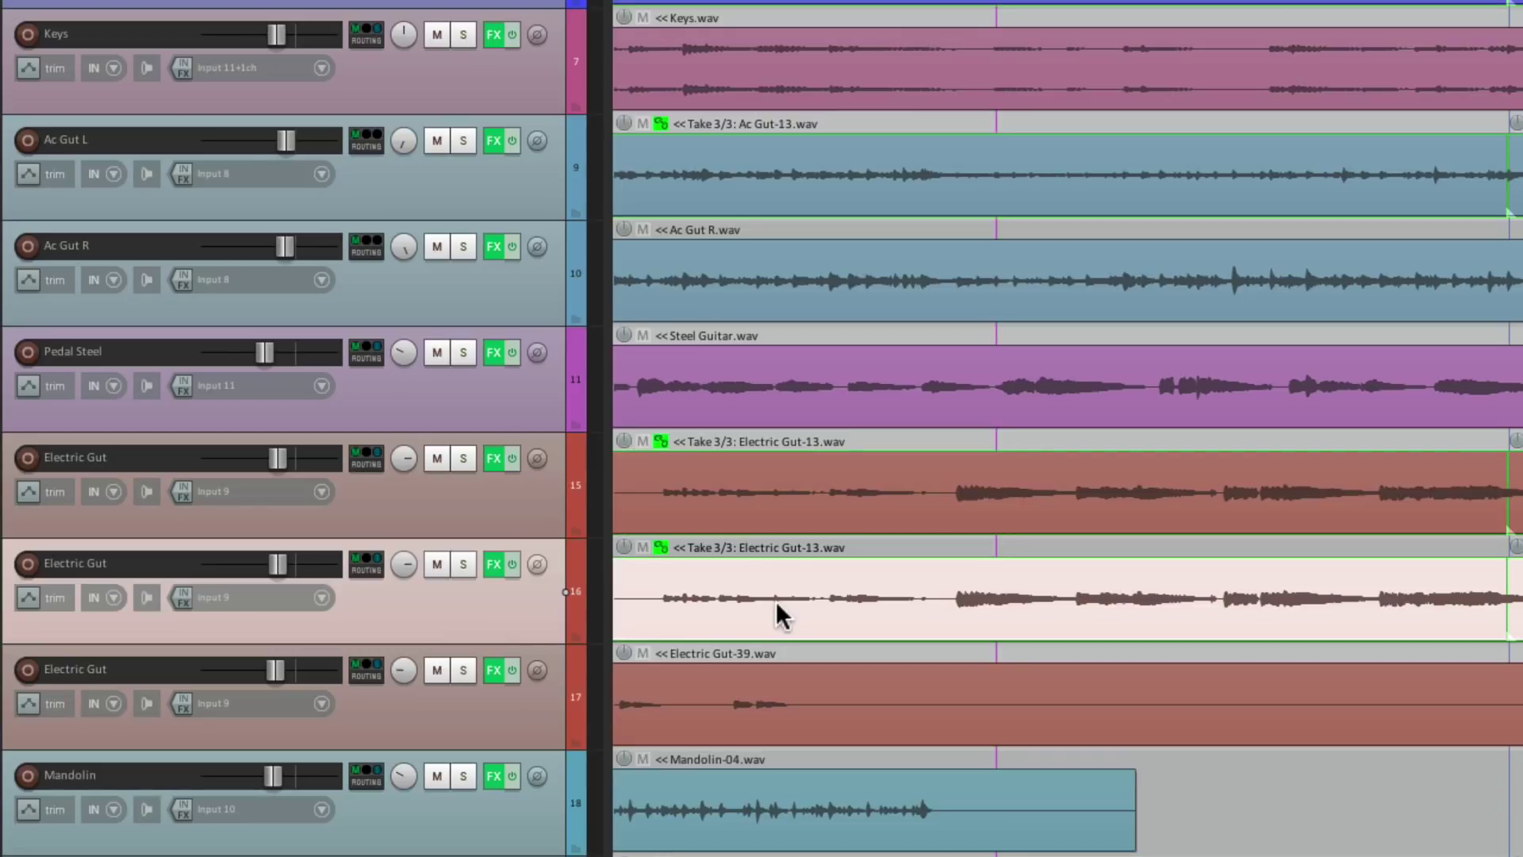
key("Delete")
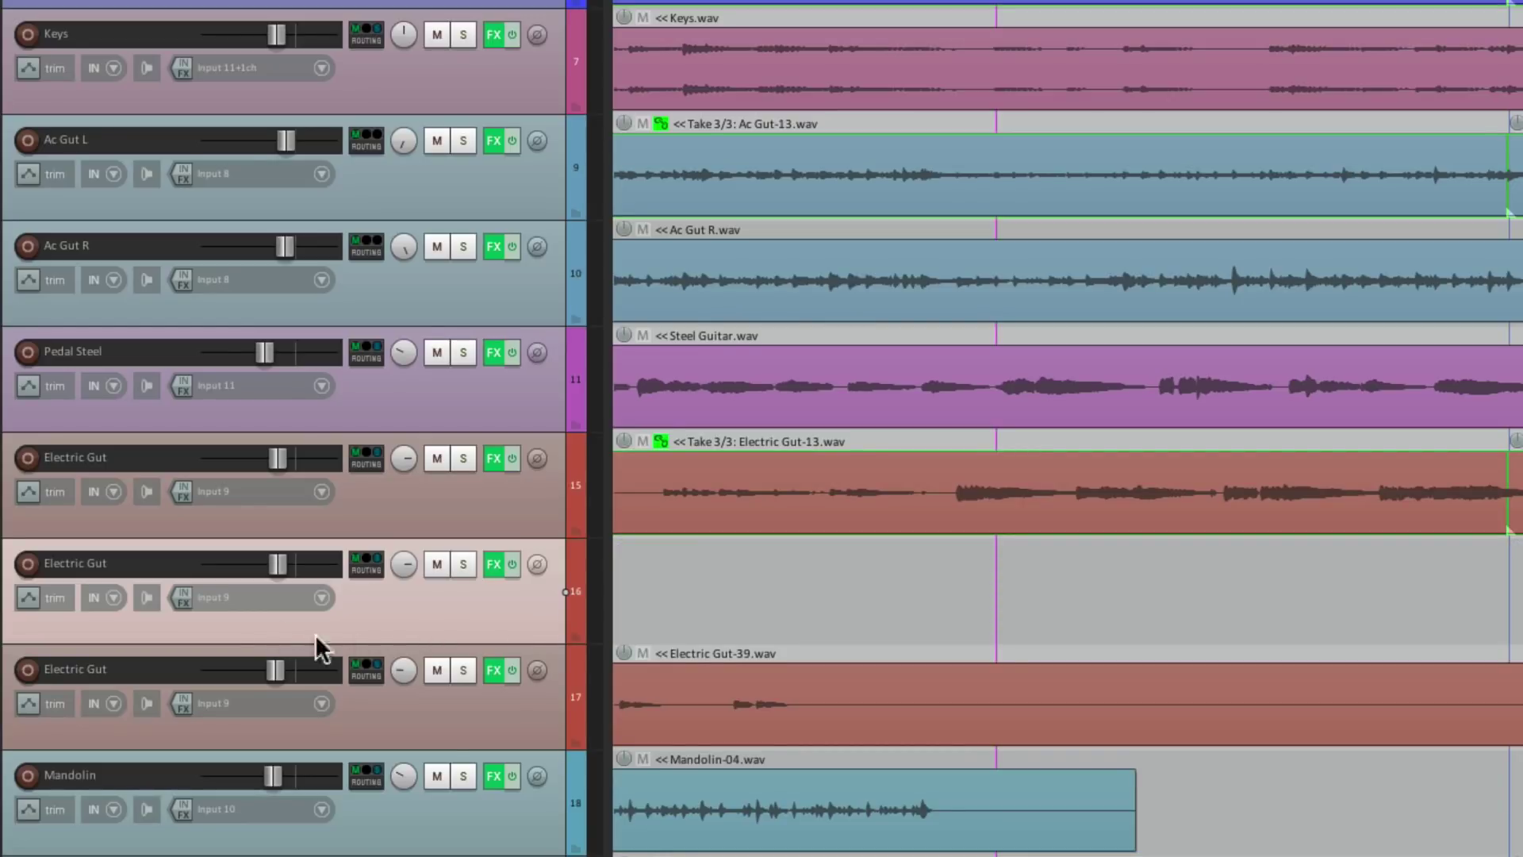
double_click(133, 568)
type("Solo")
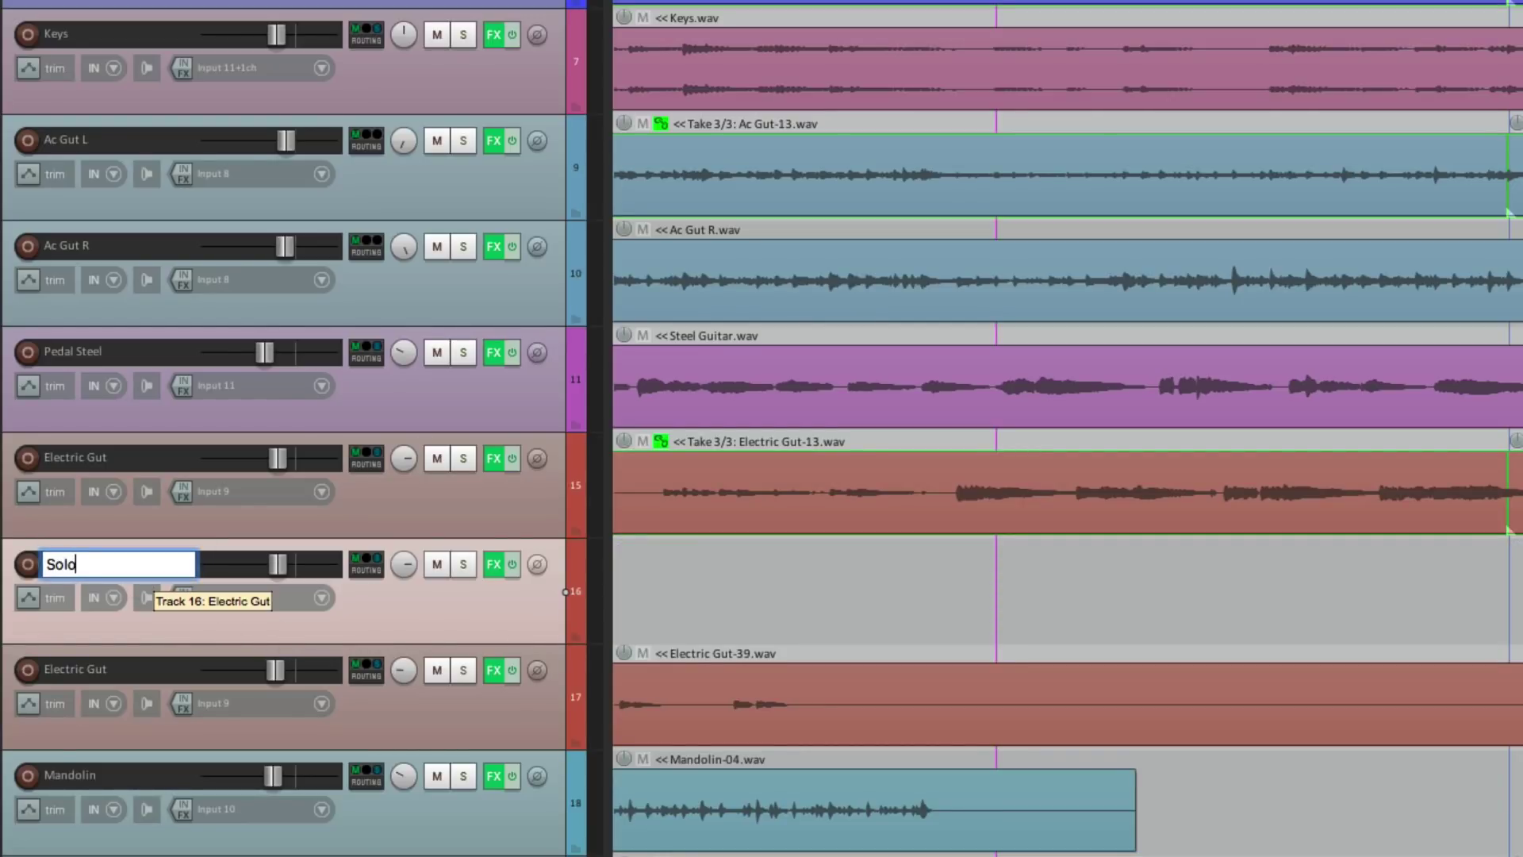
key("Return")
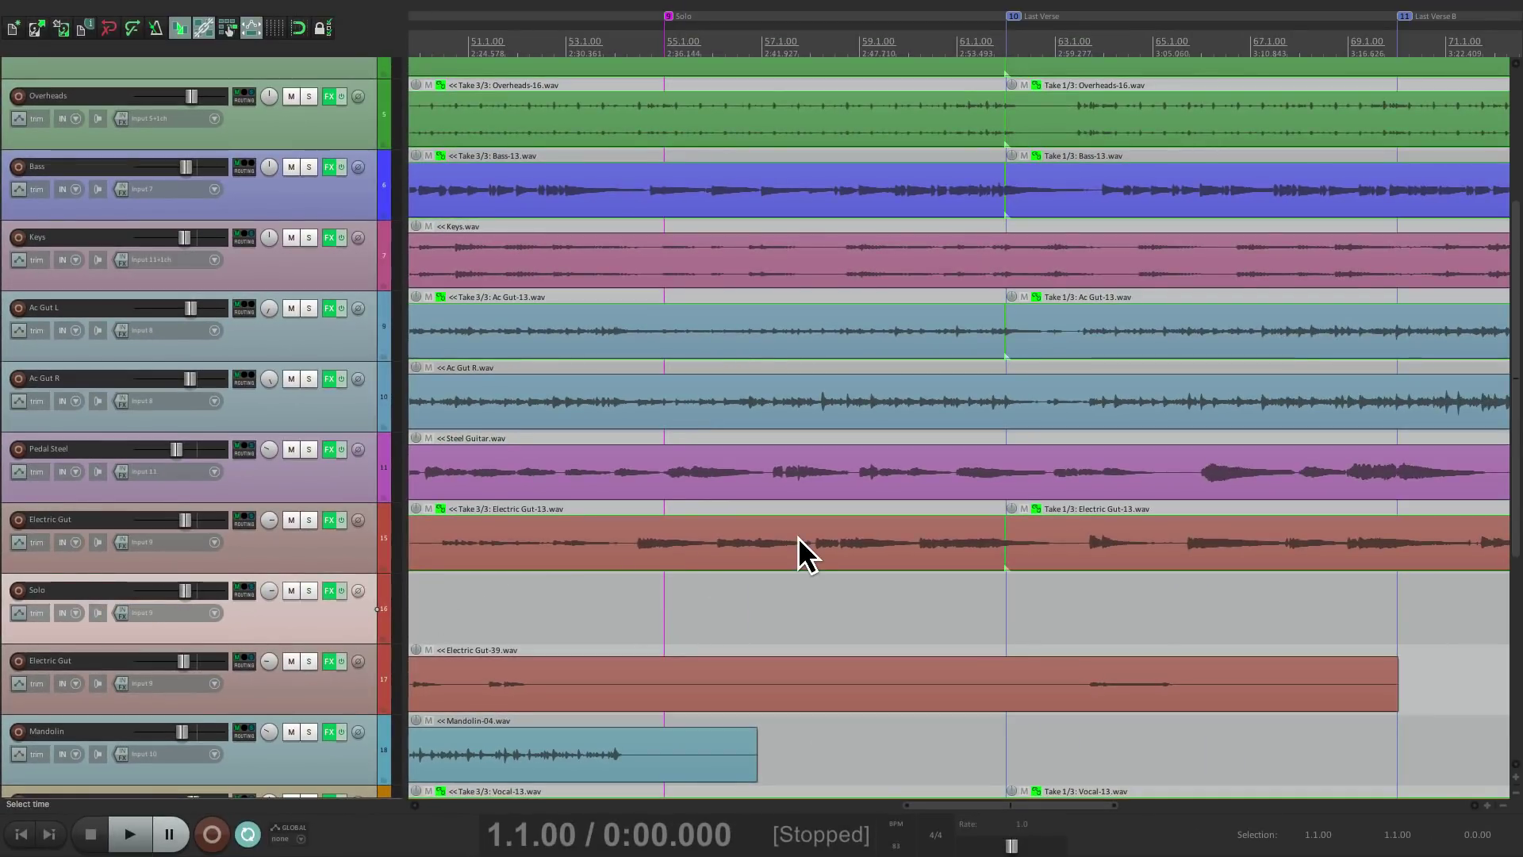
Split the Electric Gut part at the solo's start and end
left_click(629, 539)
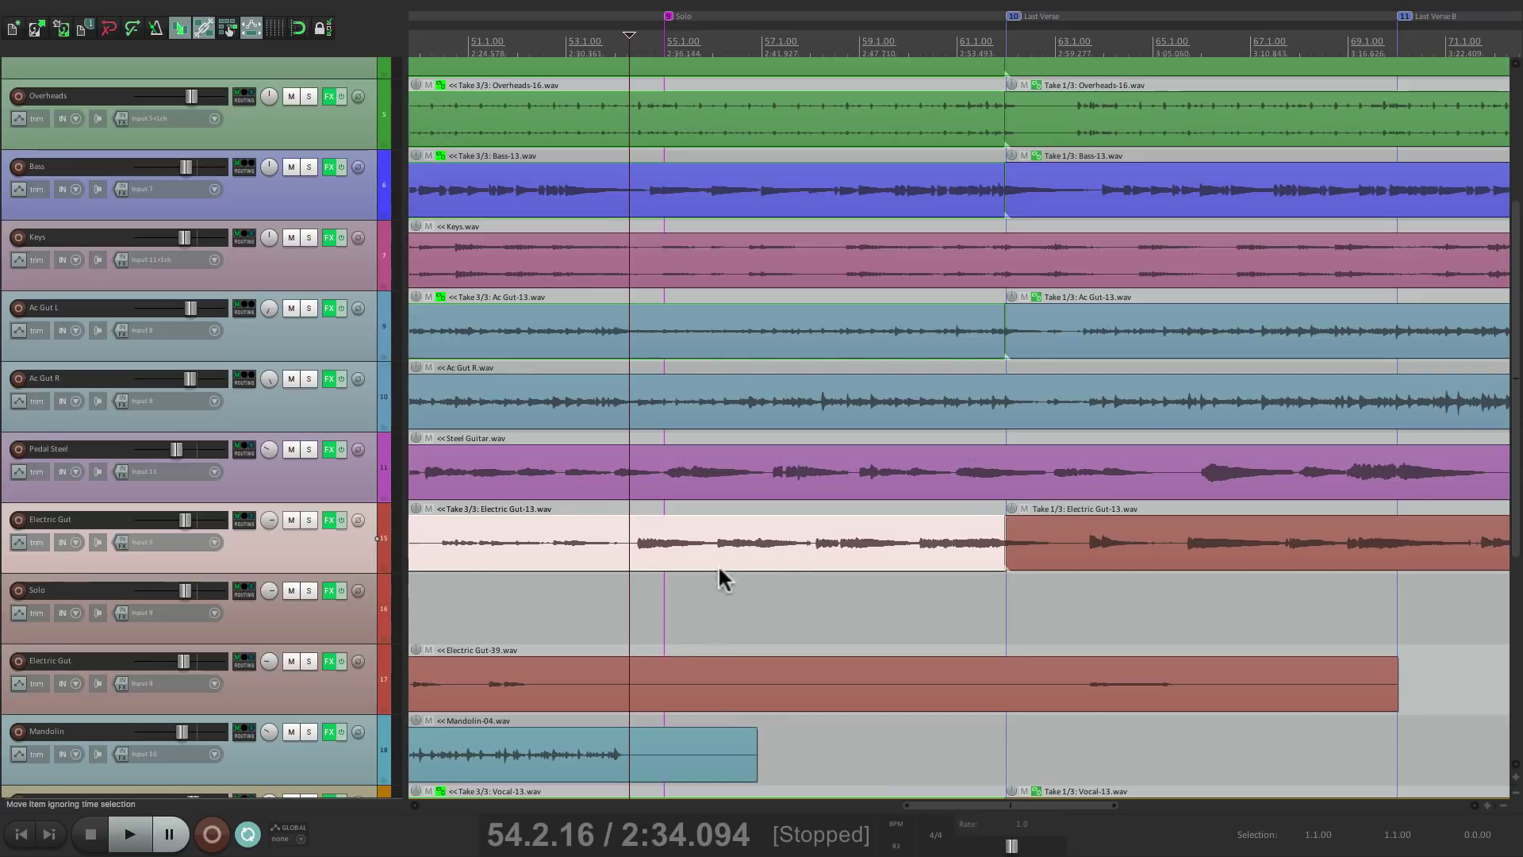
key("s")
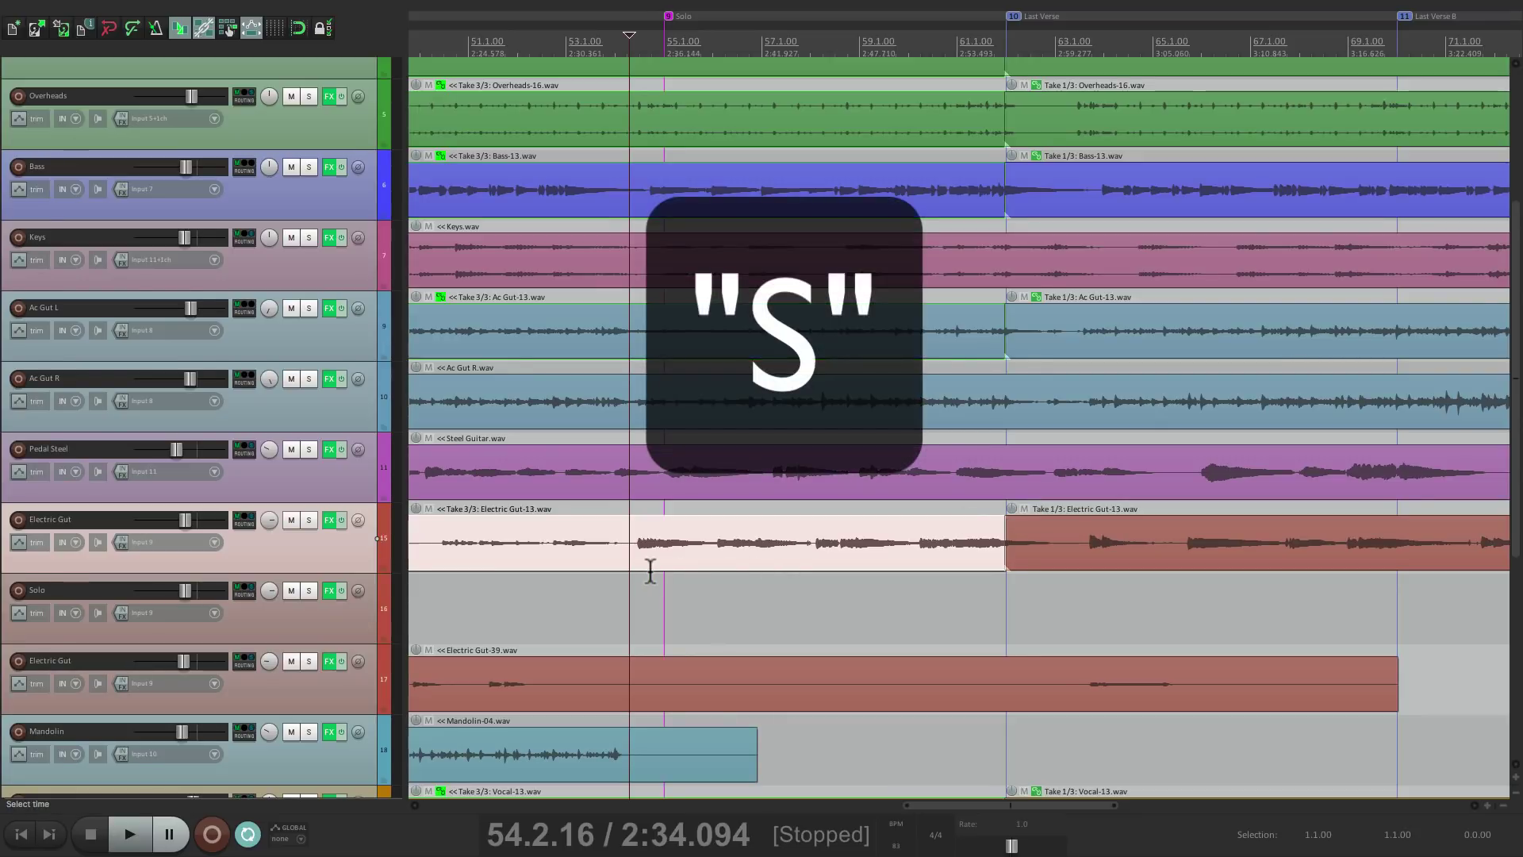
key("s")
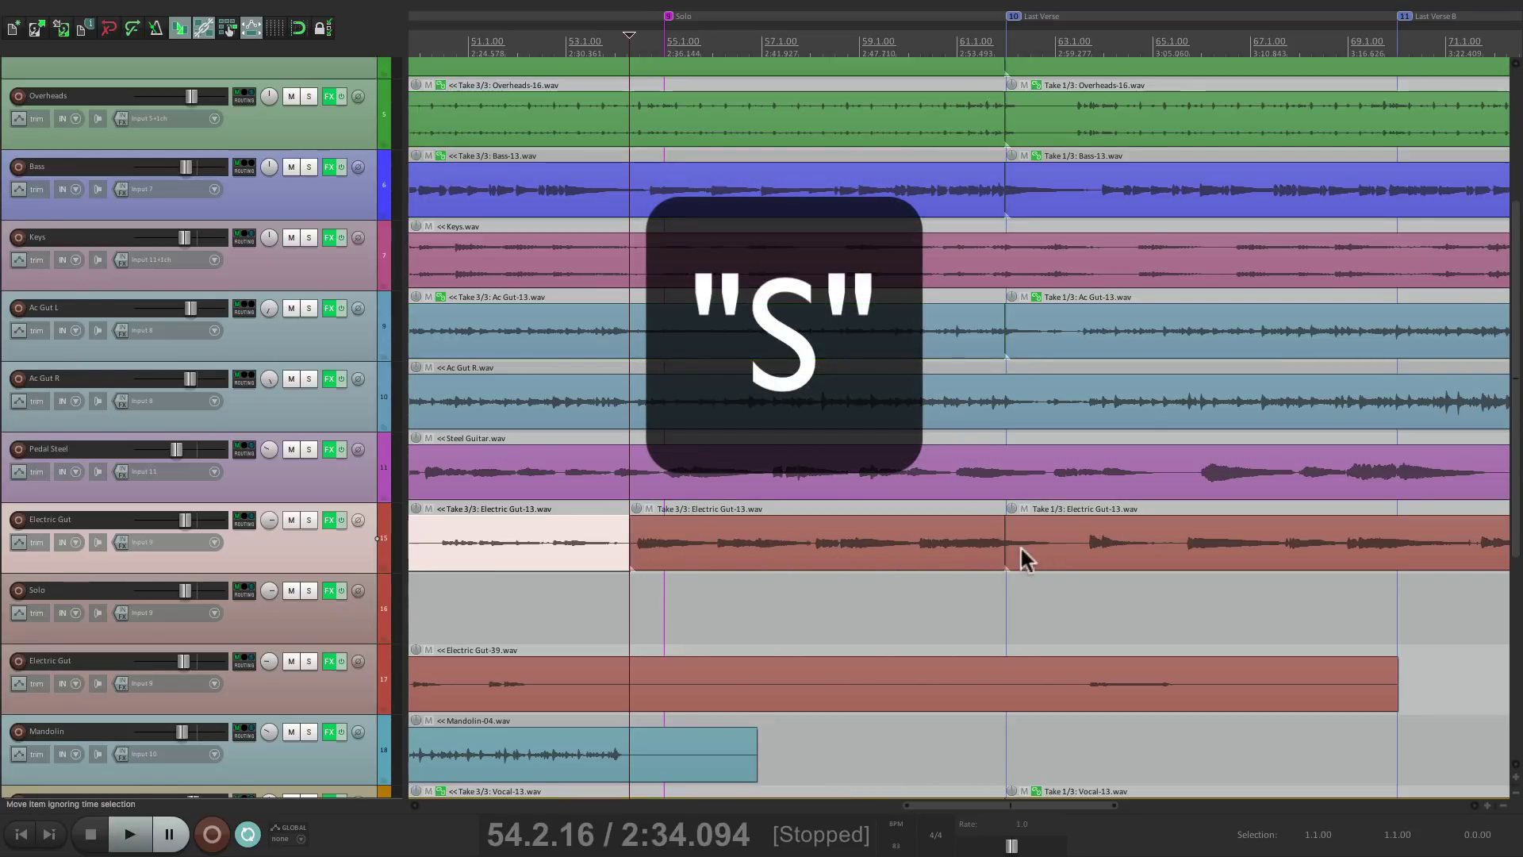
left_click(1072, 553)
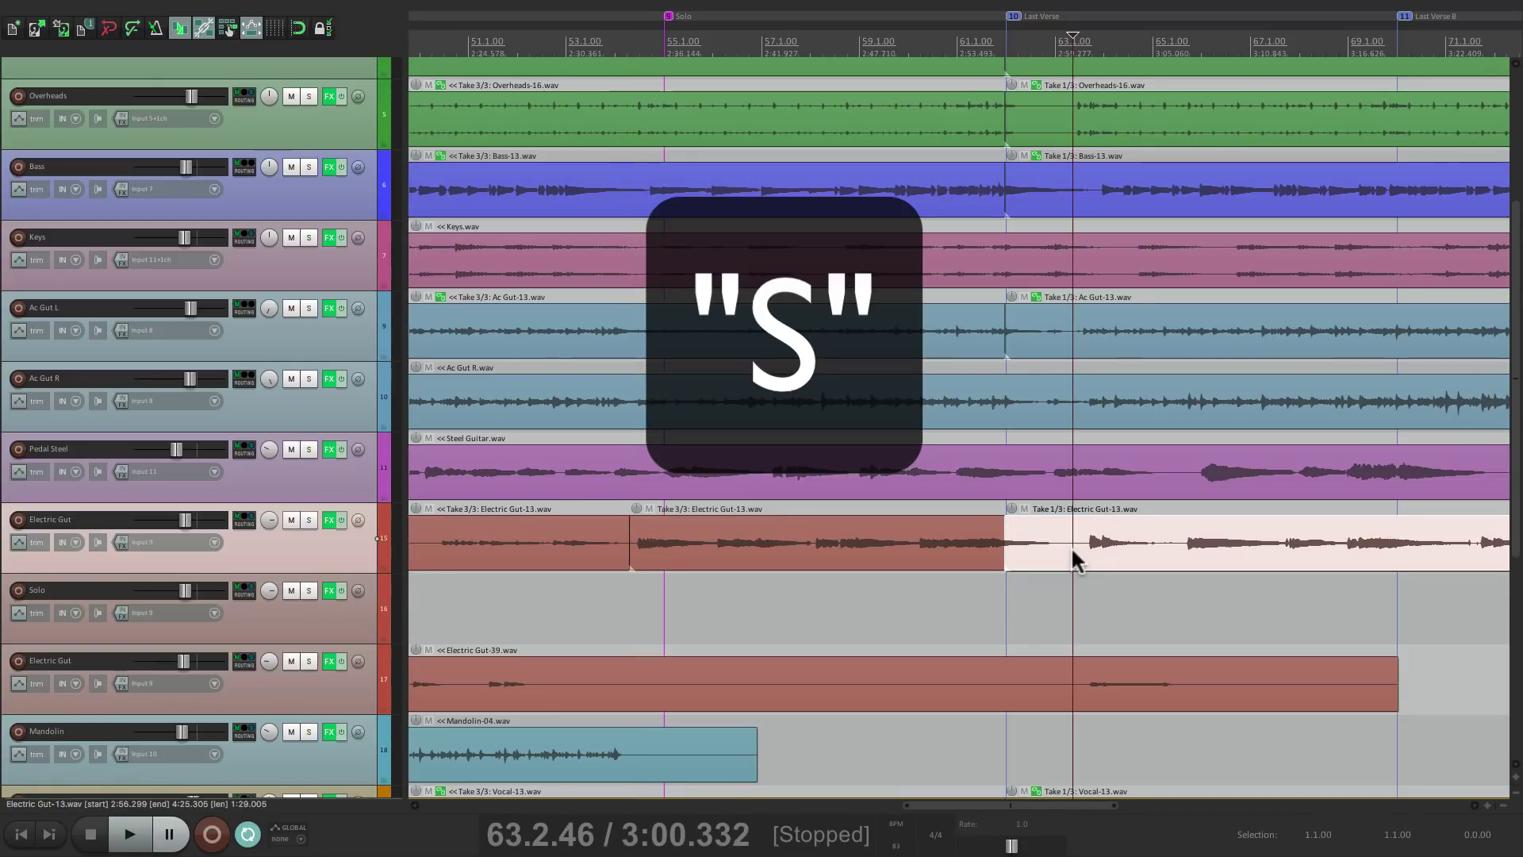
key("s")
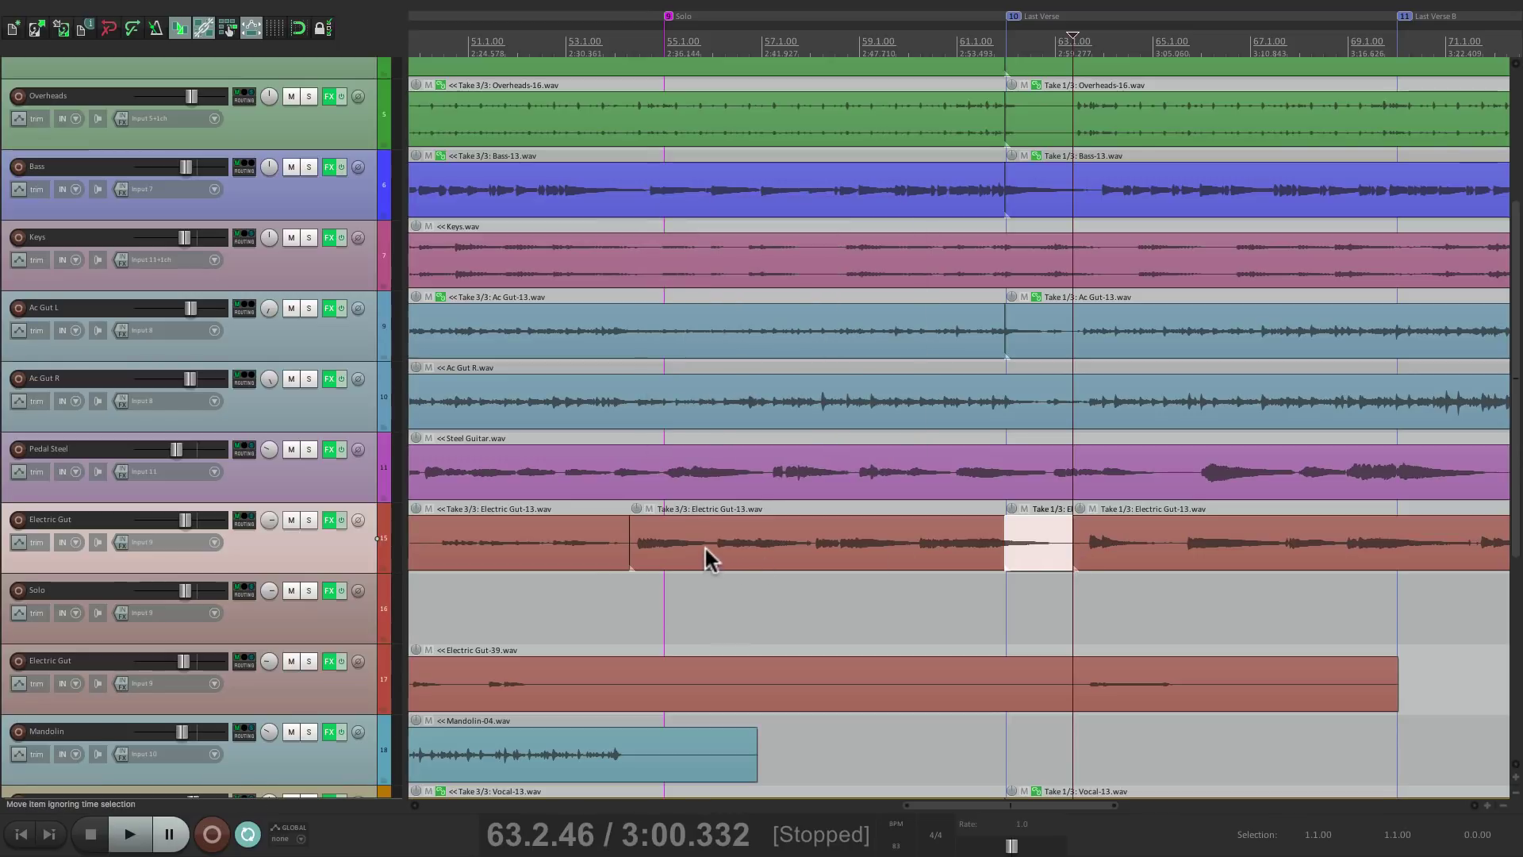
Move the split-out solo passage down onto the Solo track, slightly earlier
left_click(712, 533, "shift")
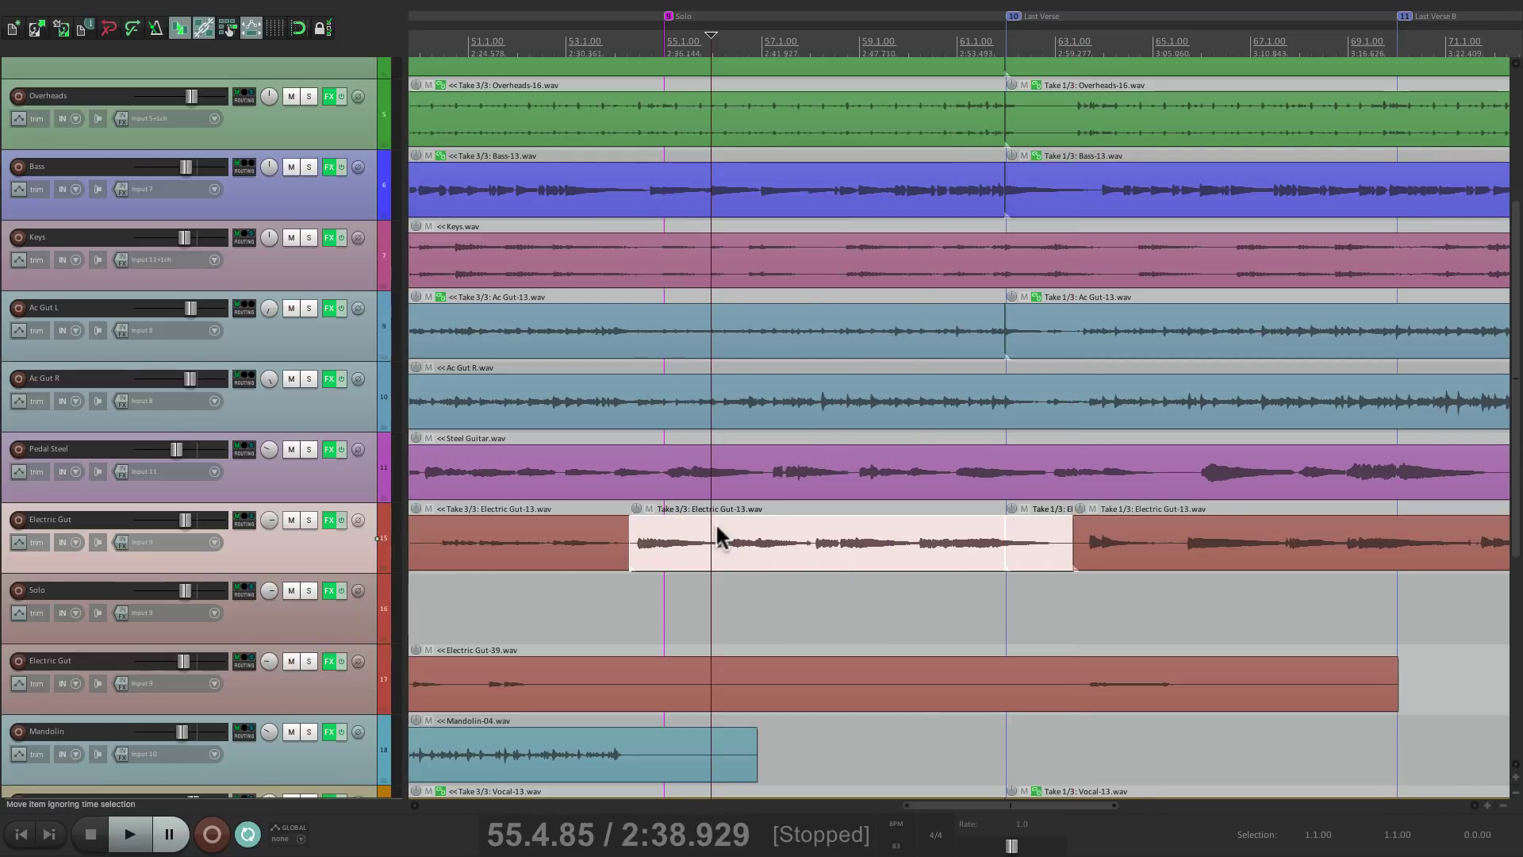
left_click_drag(717, 527, 728, 603)
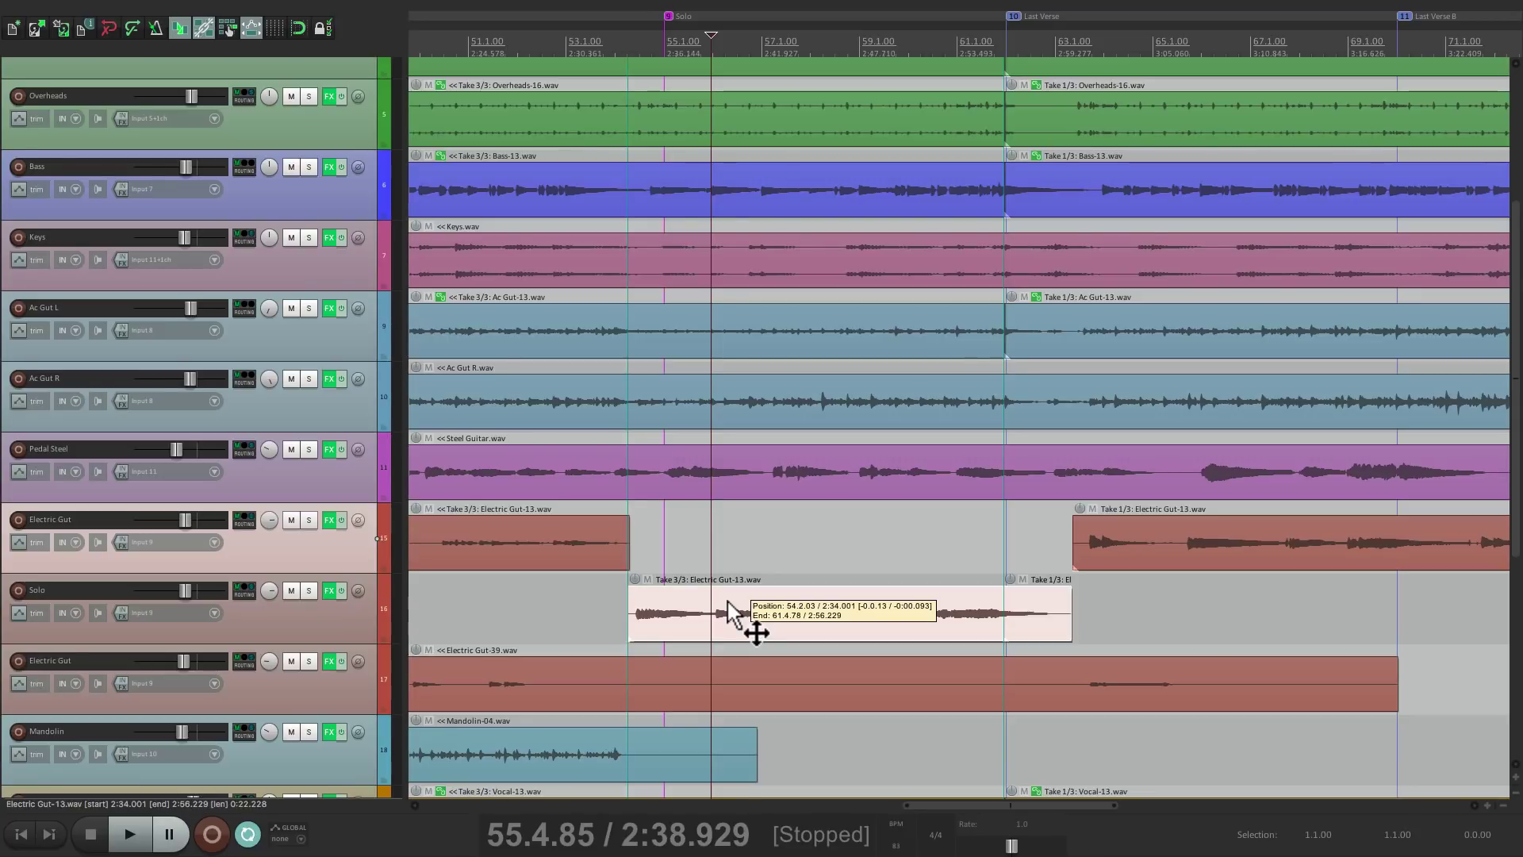
left_click_drag(727, 603, 694, 612)
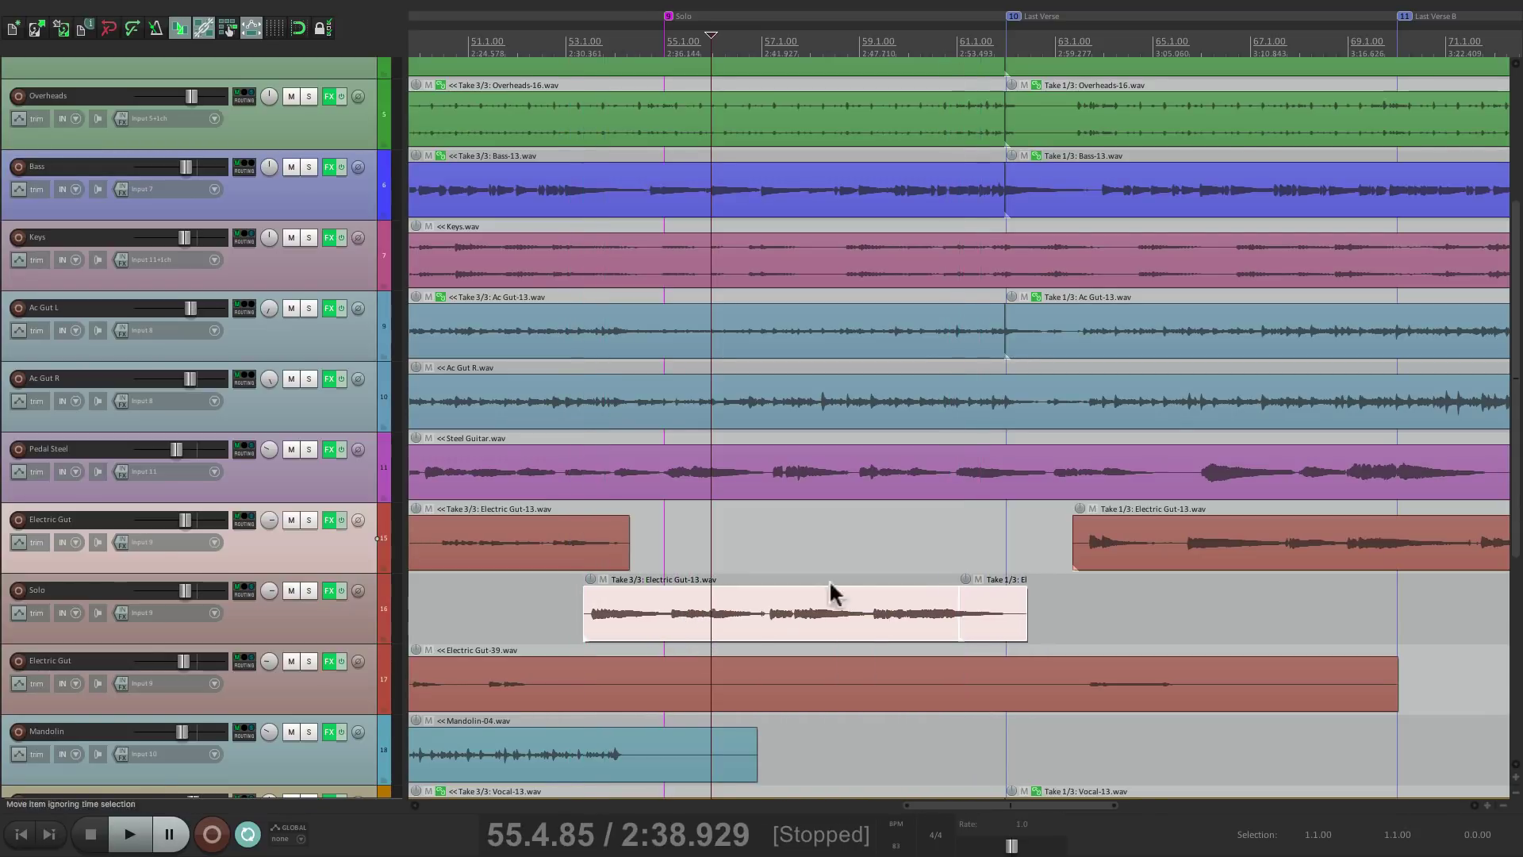
Undo the move and enable item locking against left/right movement in Lock Settings
key("ctrl+z")
key("ctrl+z")
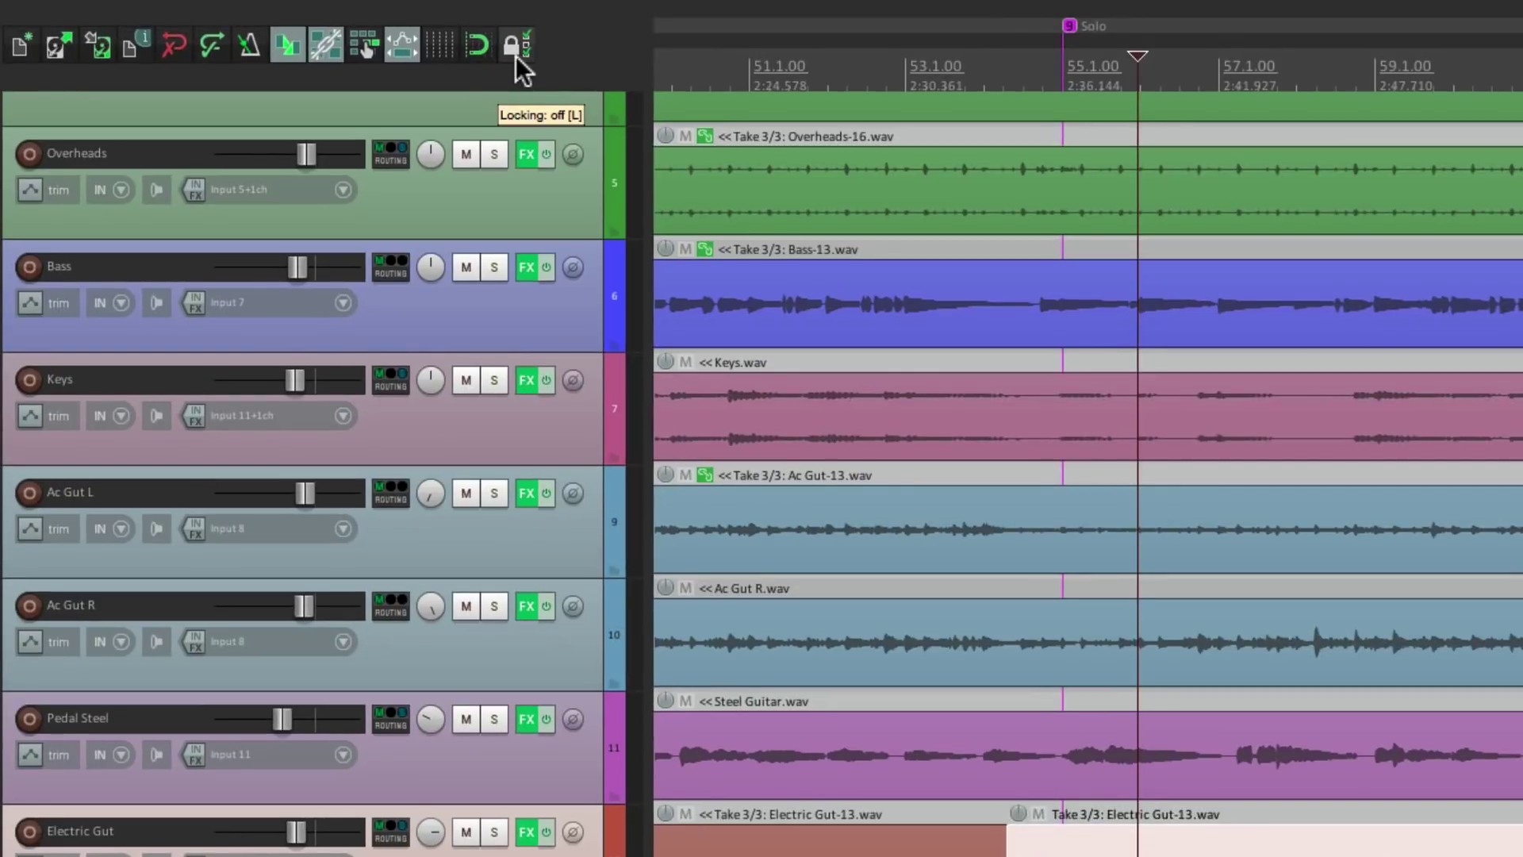
right_click(517, 56)
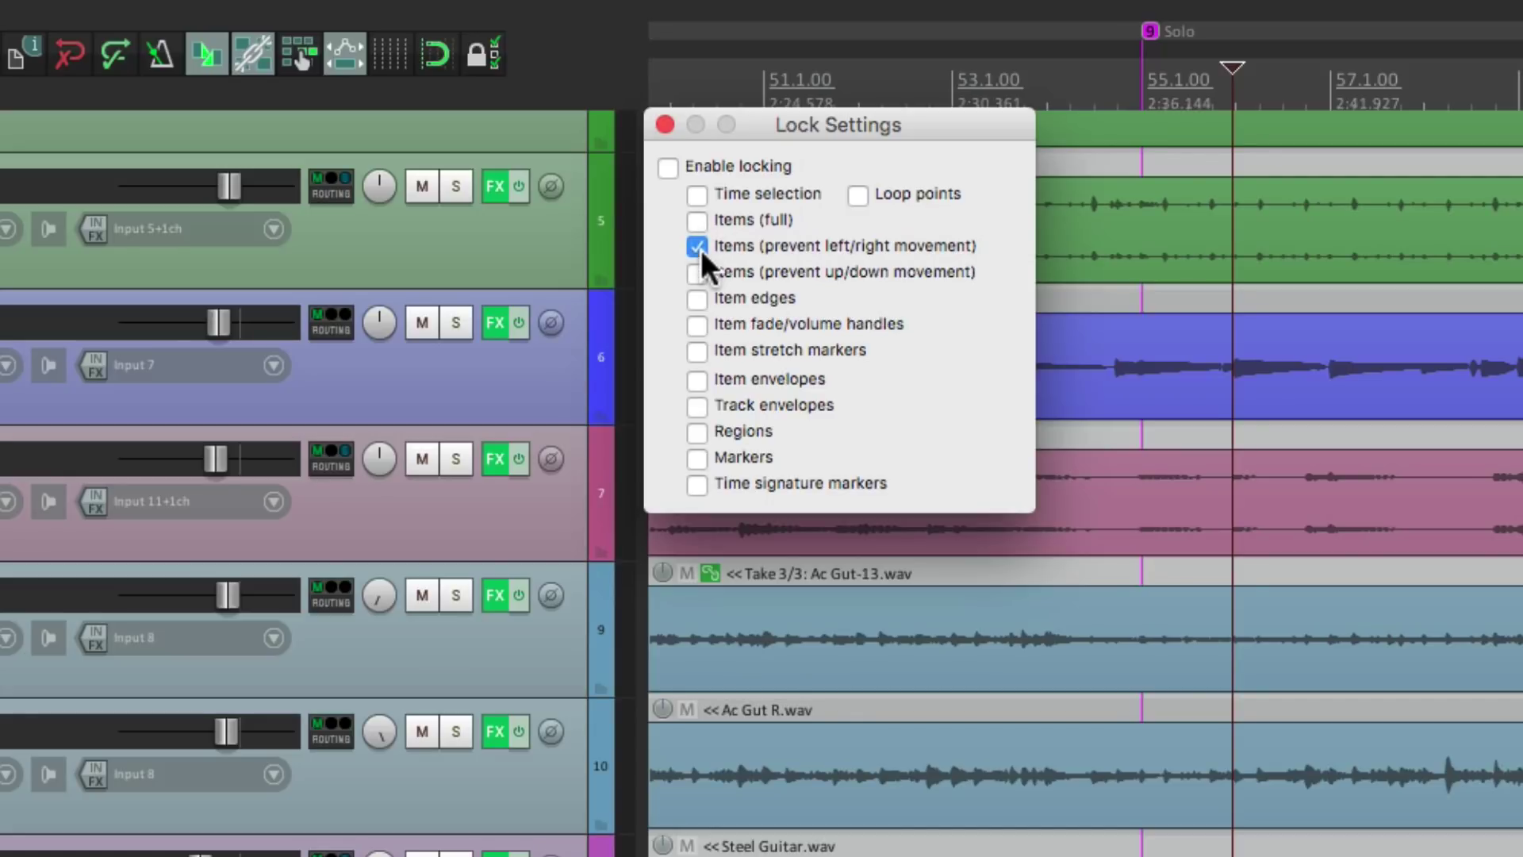
left_click(664, 126)
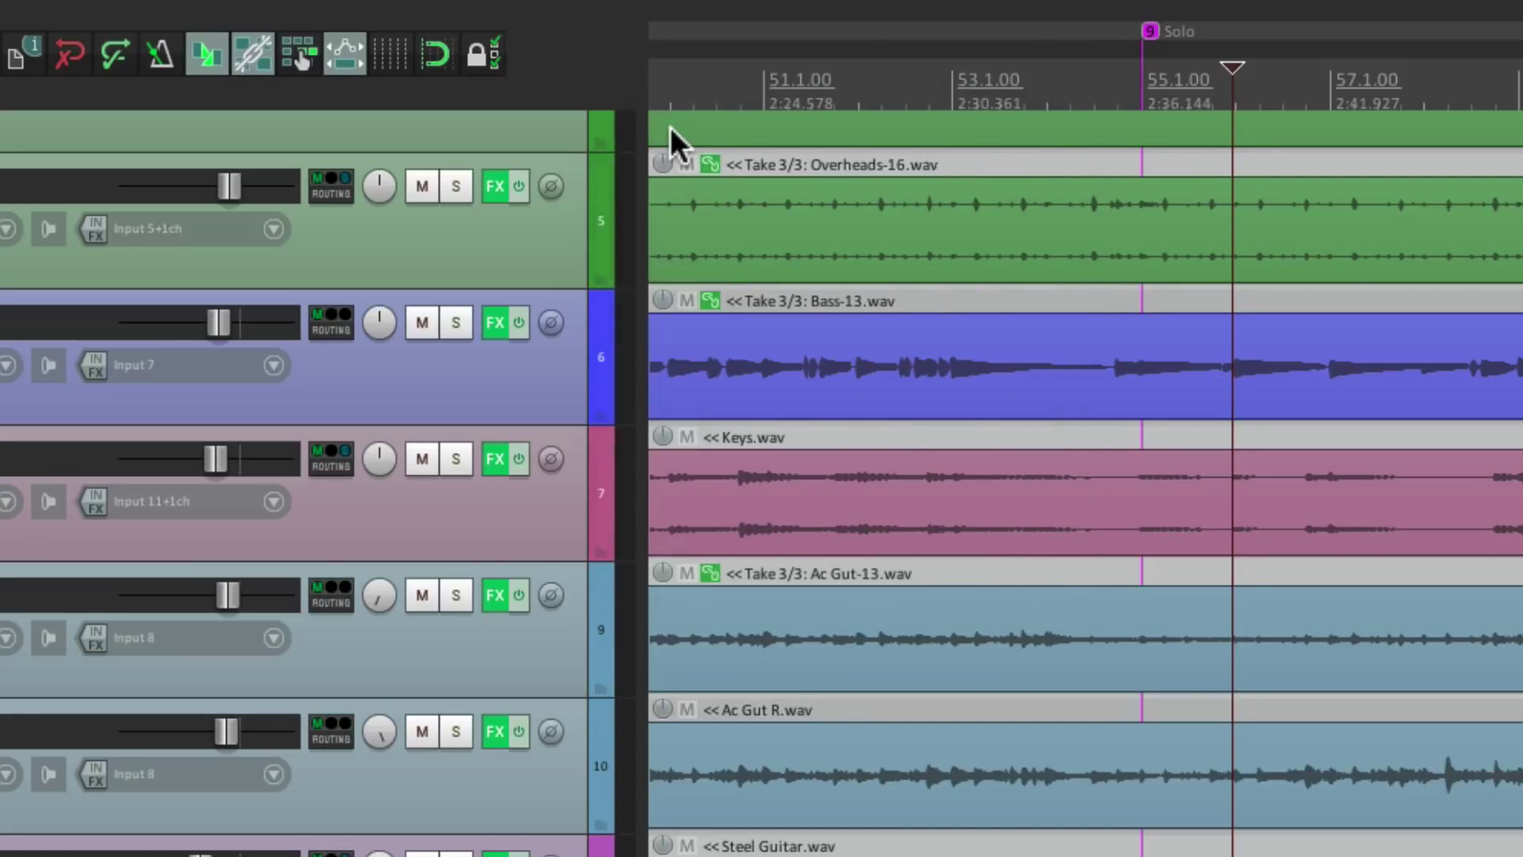
With locking on, move the solo onto the Solo track at its original timing and centre its pan
left_click(483, 54)
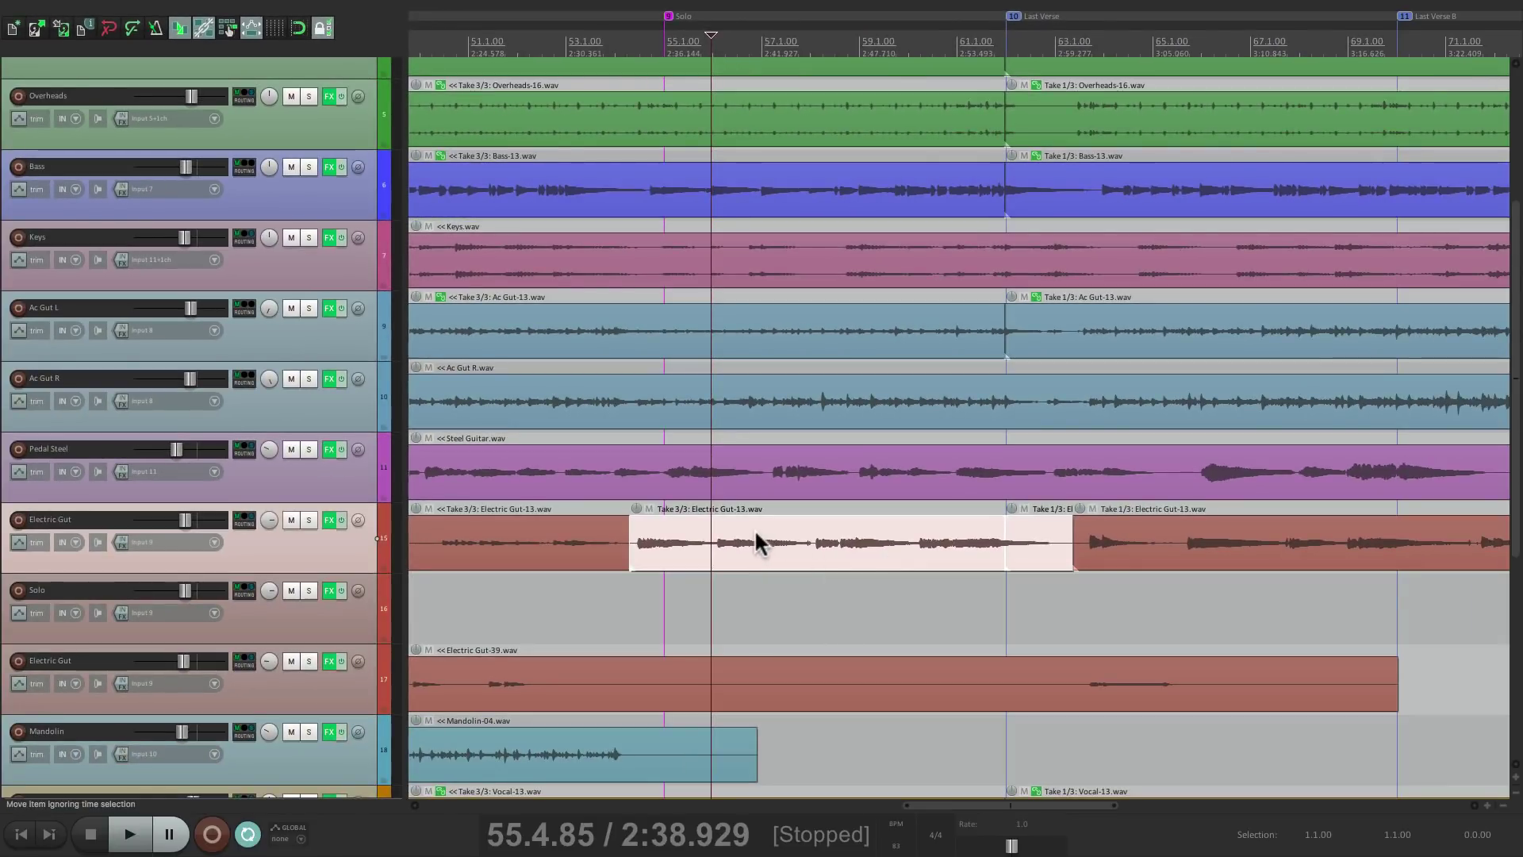
left_click_drag(757, 543, 760, 597)
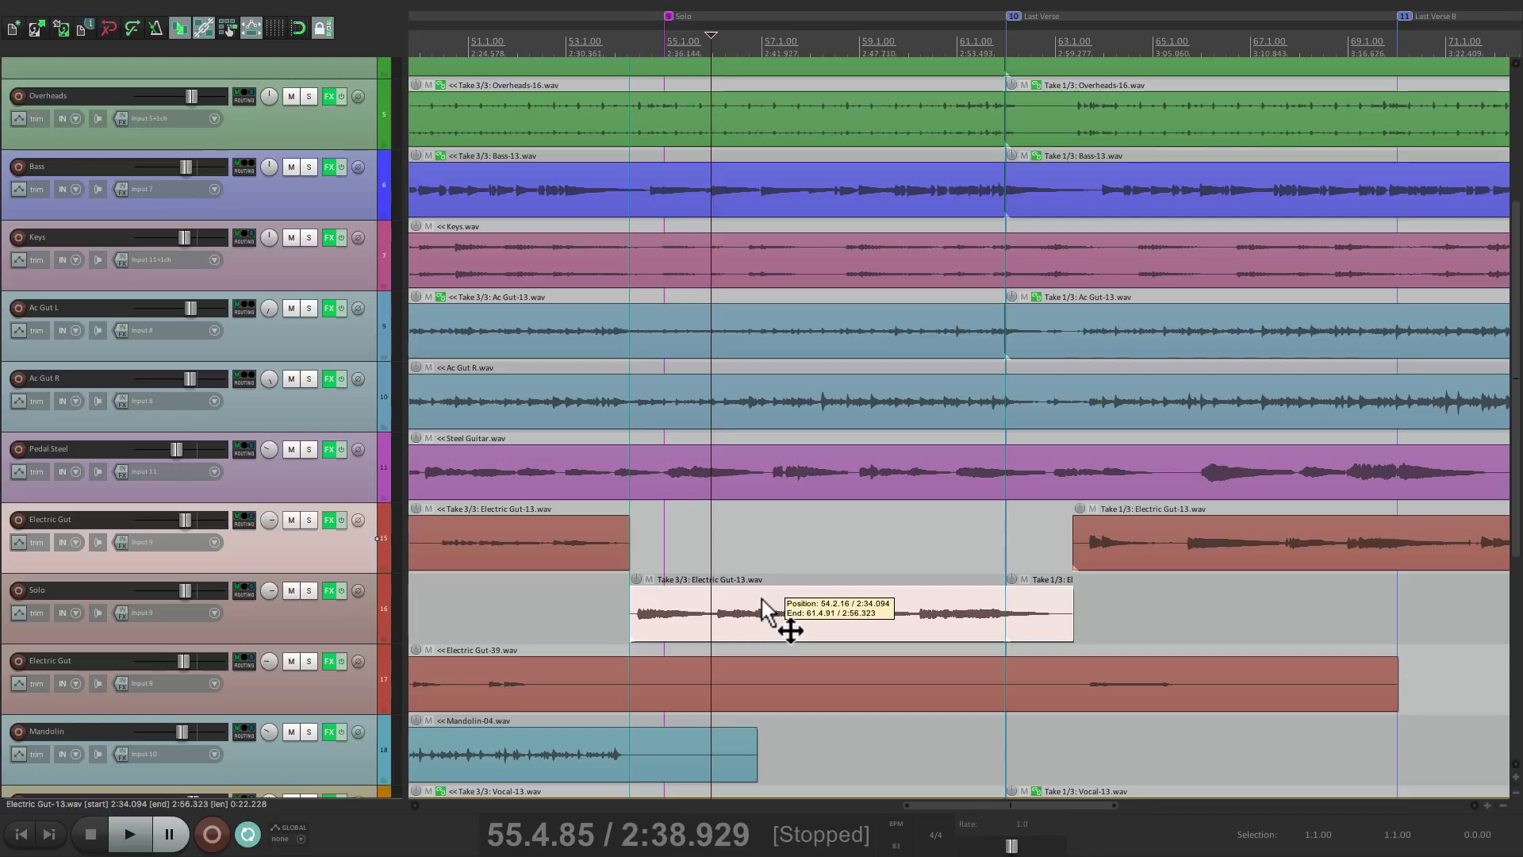
left_click_drag(762, 609, 769, 615)
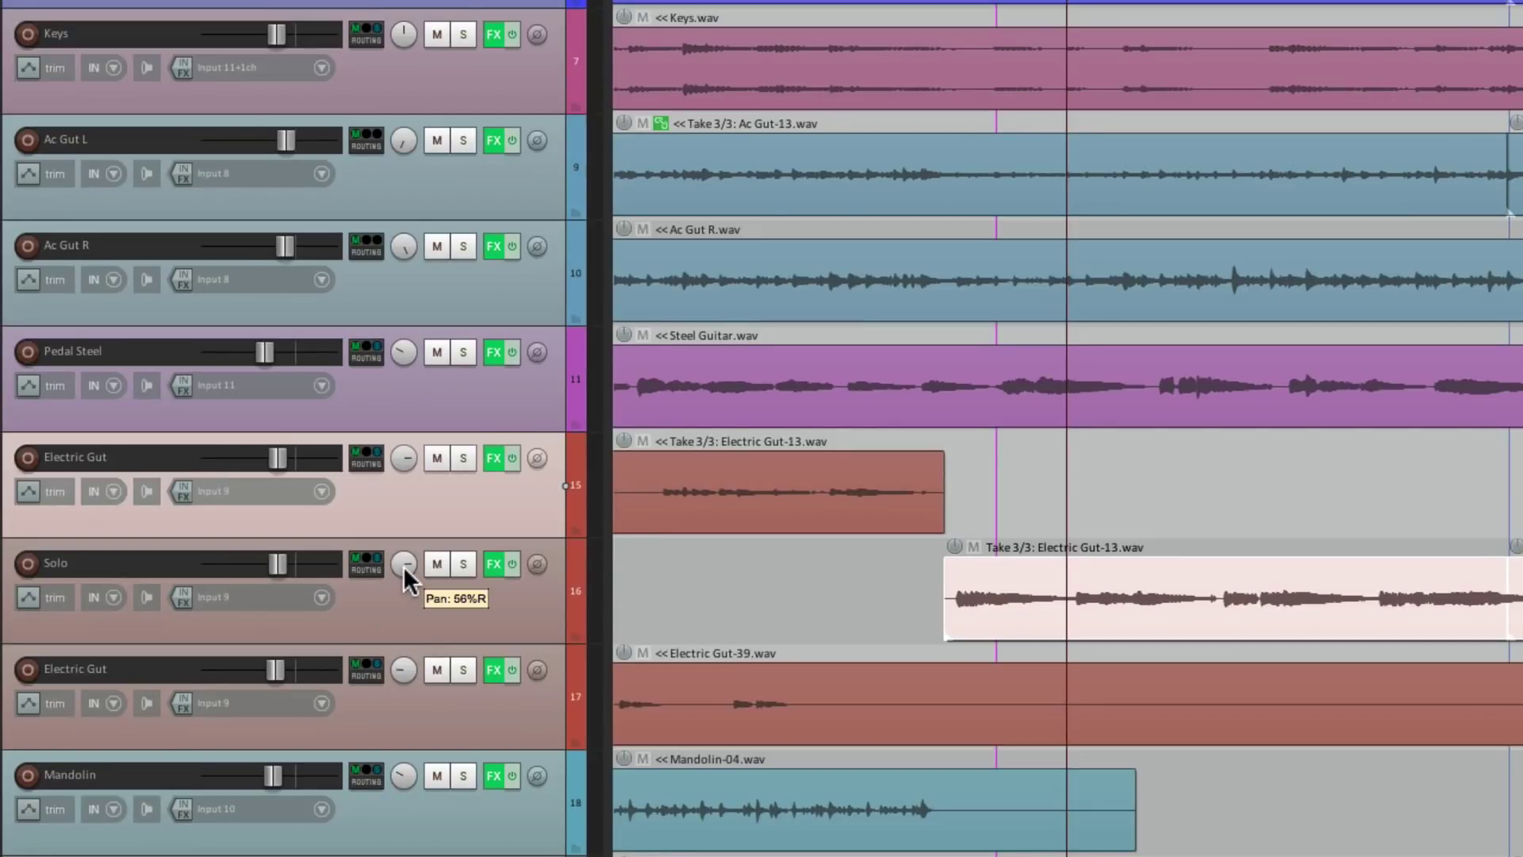
double_click(403, 564)
left_click(812, 575)
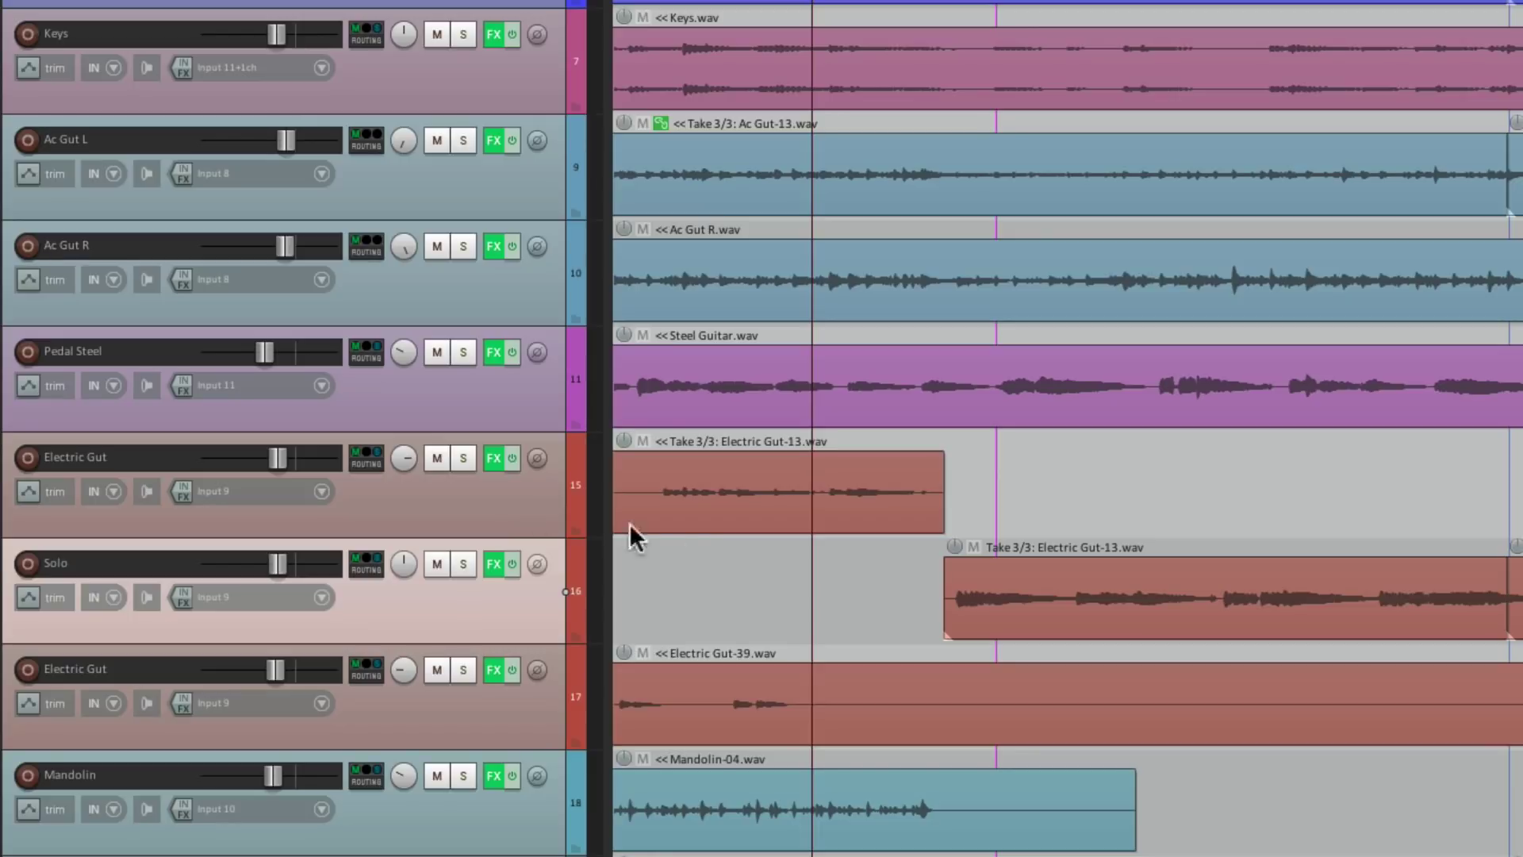
Set the Solo track's fader to -7.62 dB in the Mixer during playback, then stop
key("ctrl+m")
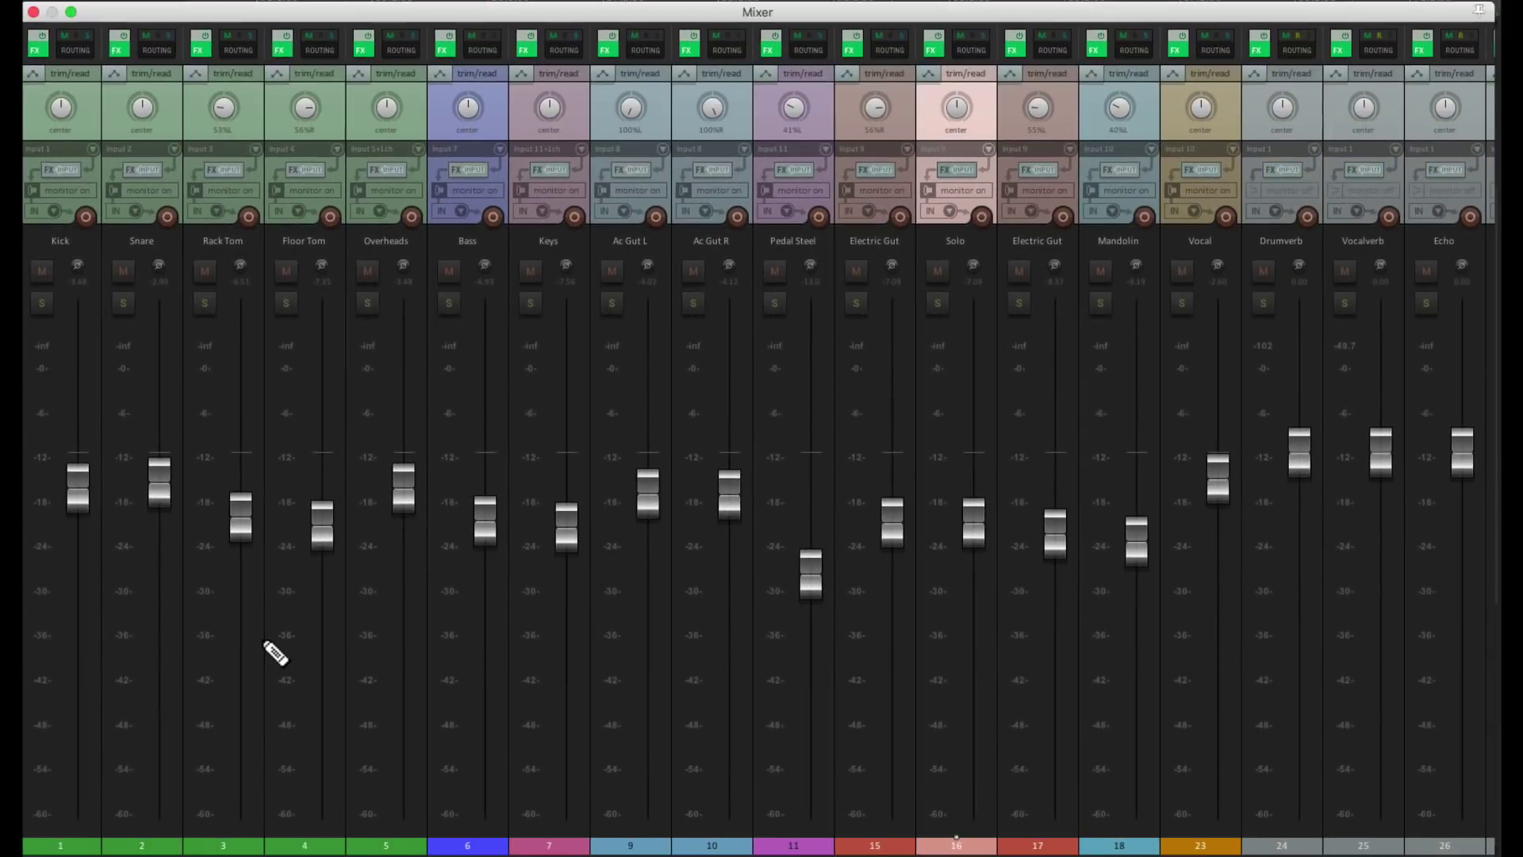
key("space")
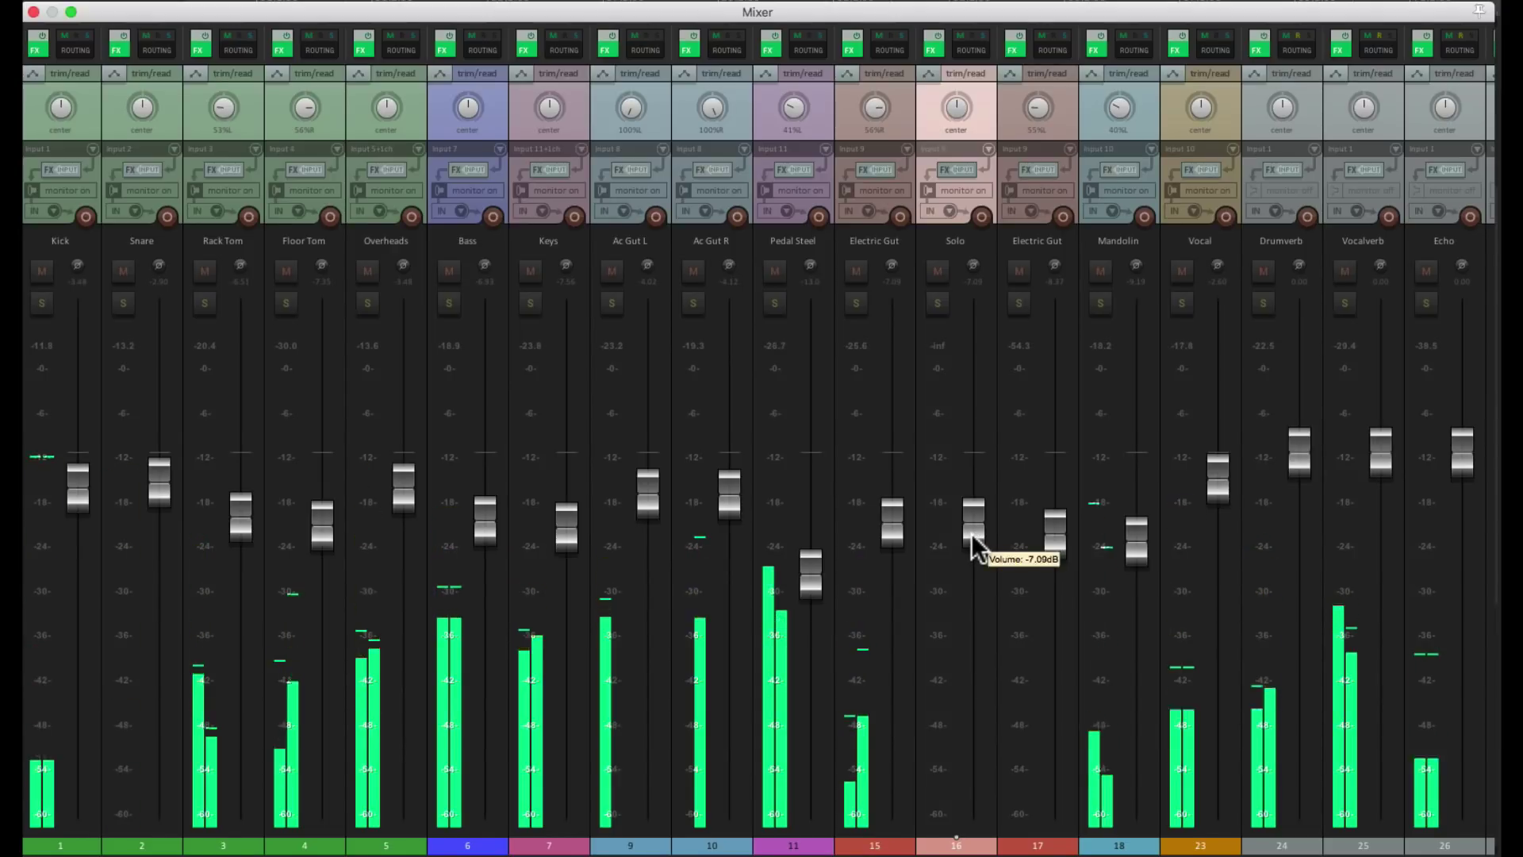
mouse_move(974, 533)
left_mouse_down()
mouse_move(972, 549)
mouse_move(968, 537)
left_mouse_up()
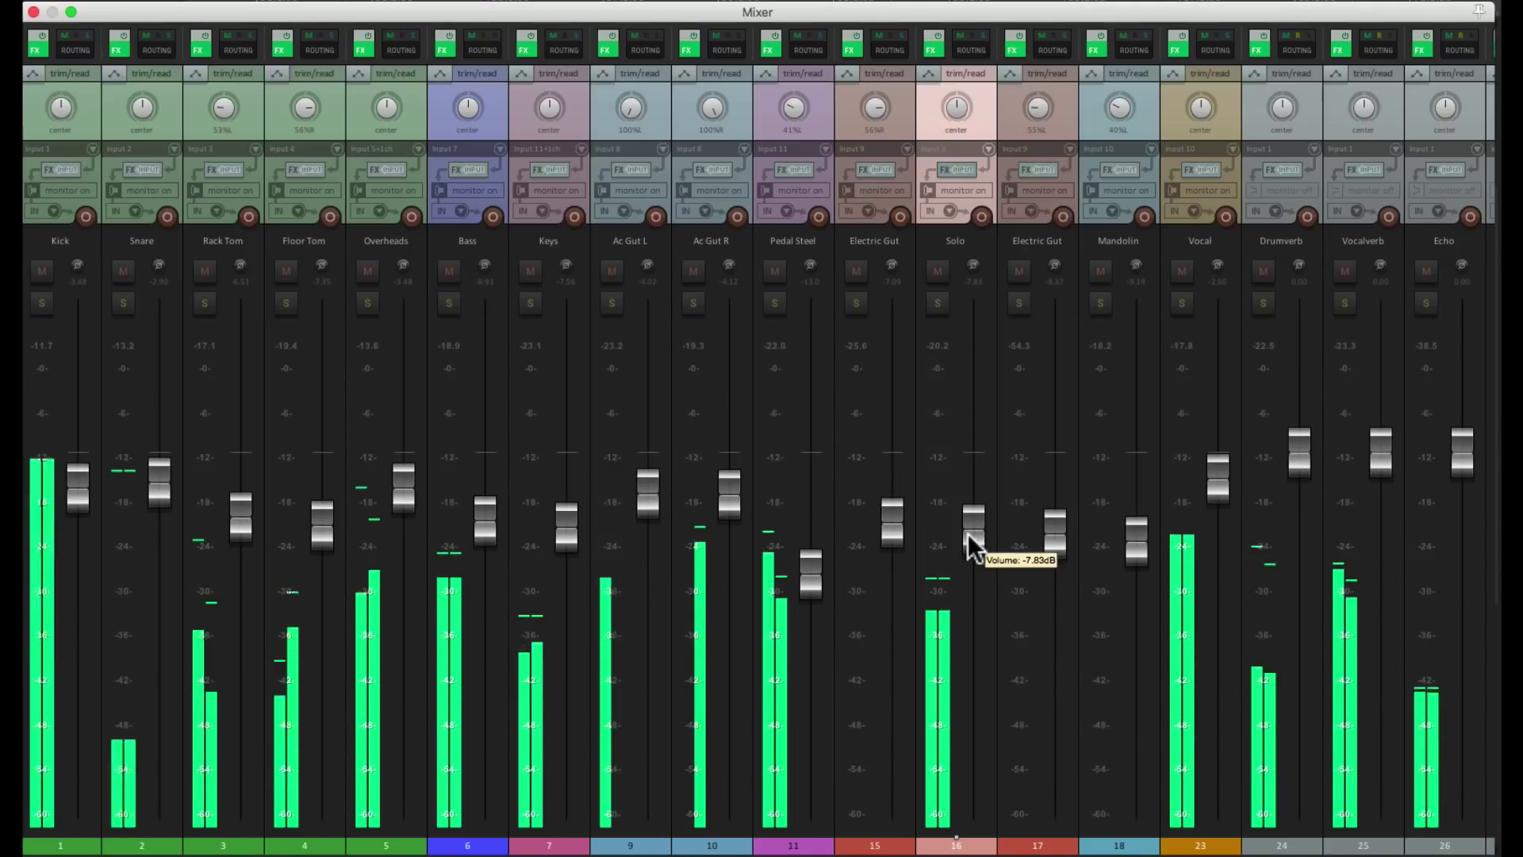
left_click_drag(968, 538, 968, 536)
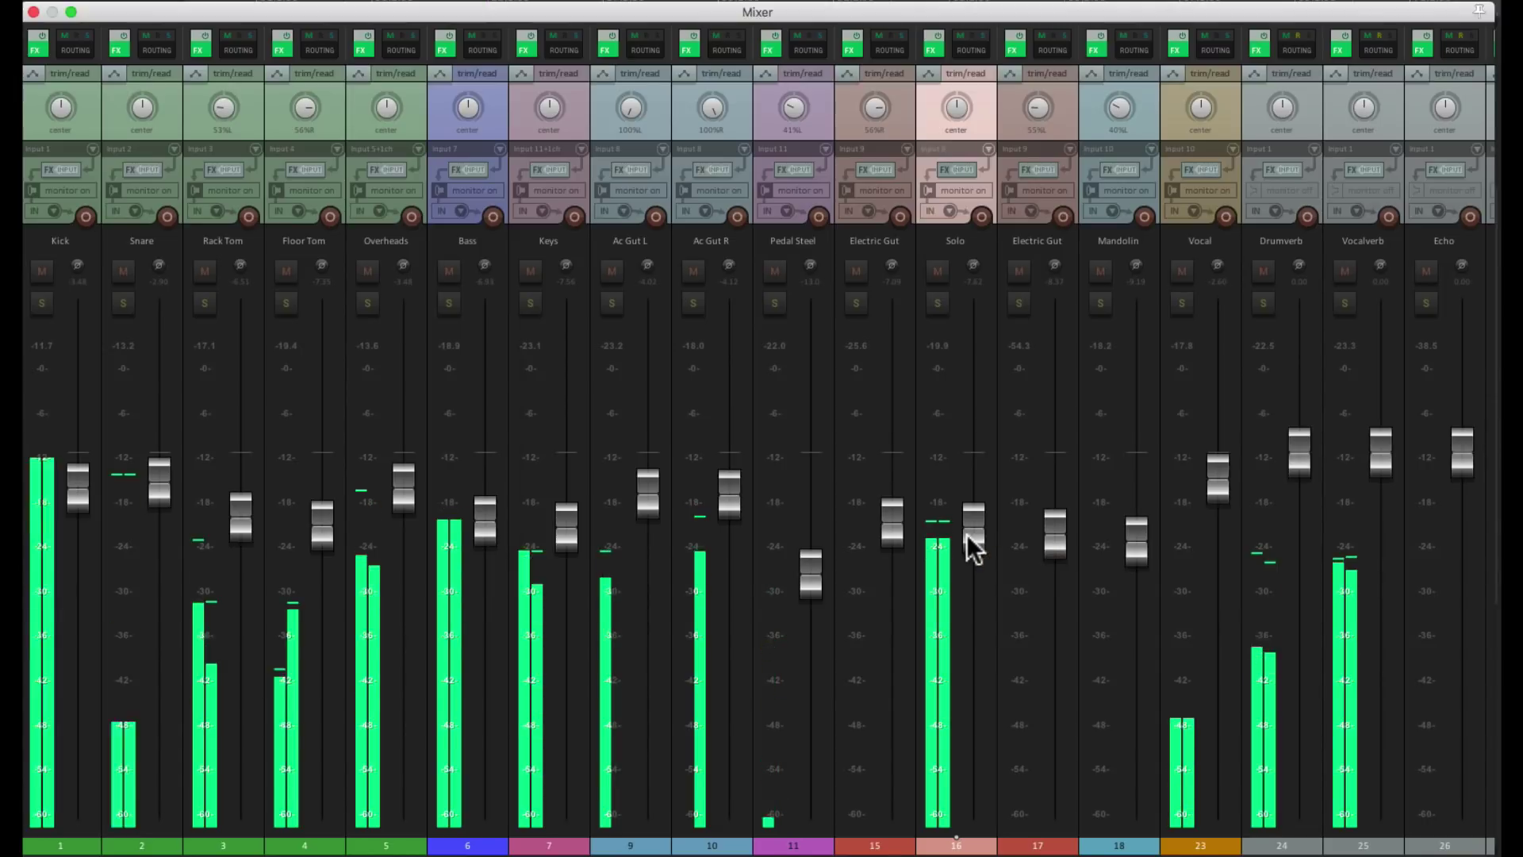
mouse_move(973, 550)
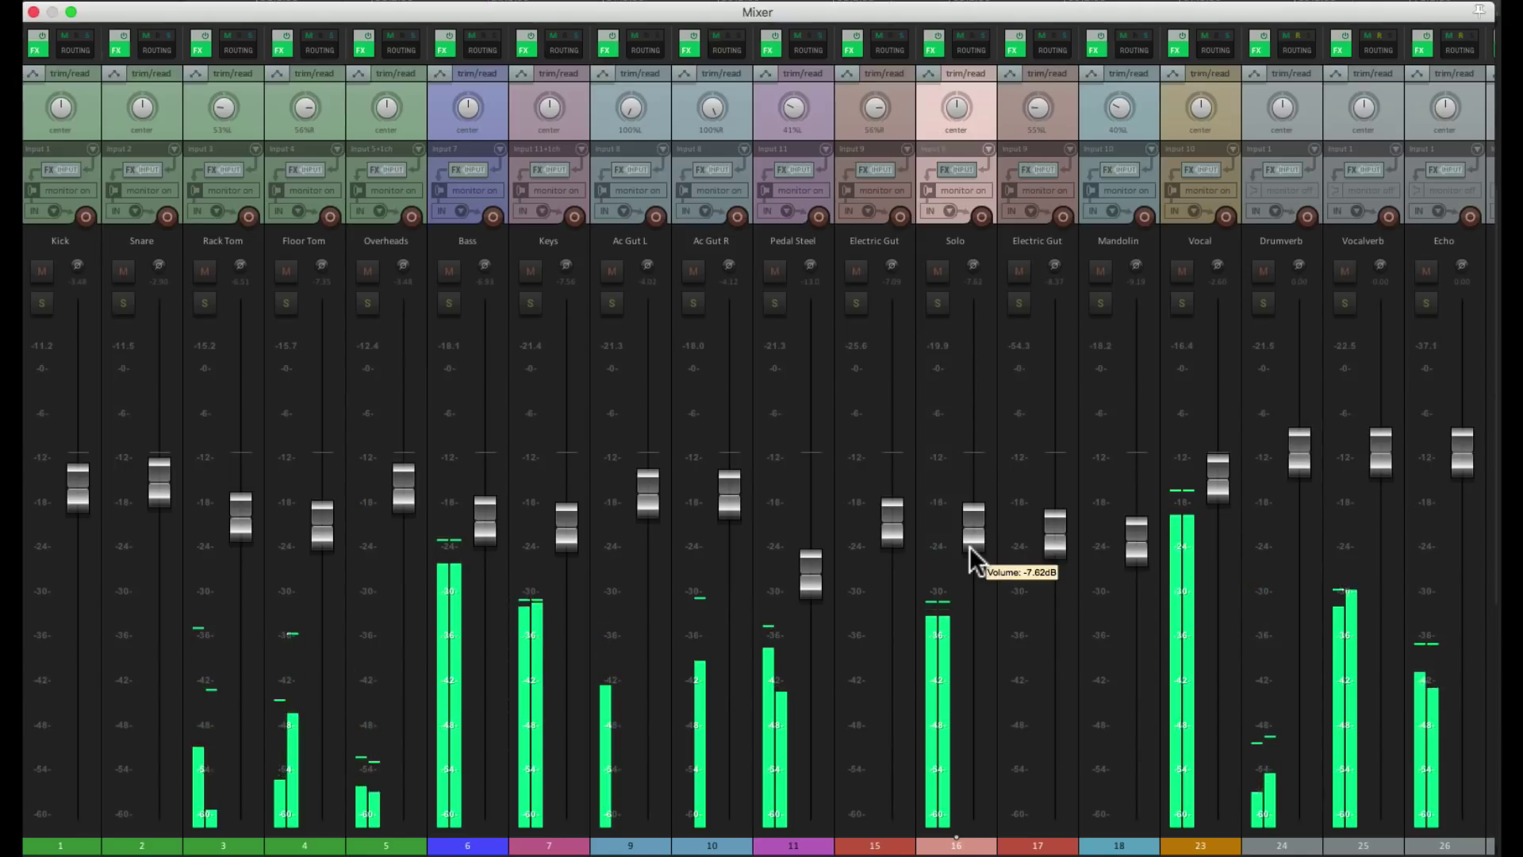
key("super+m")
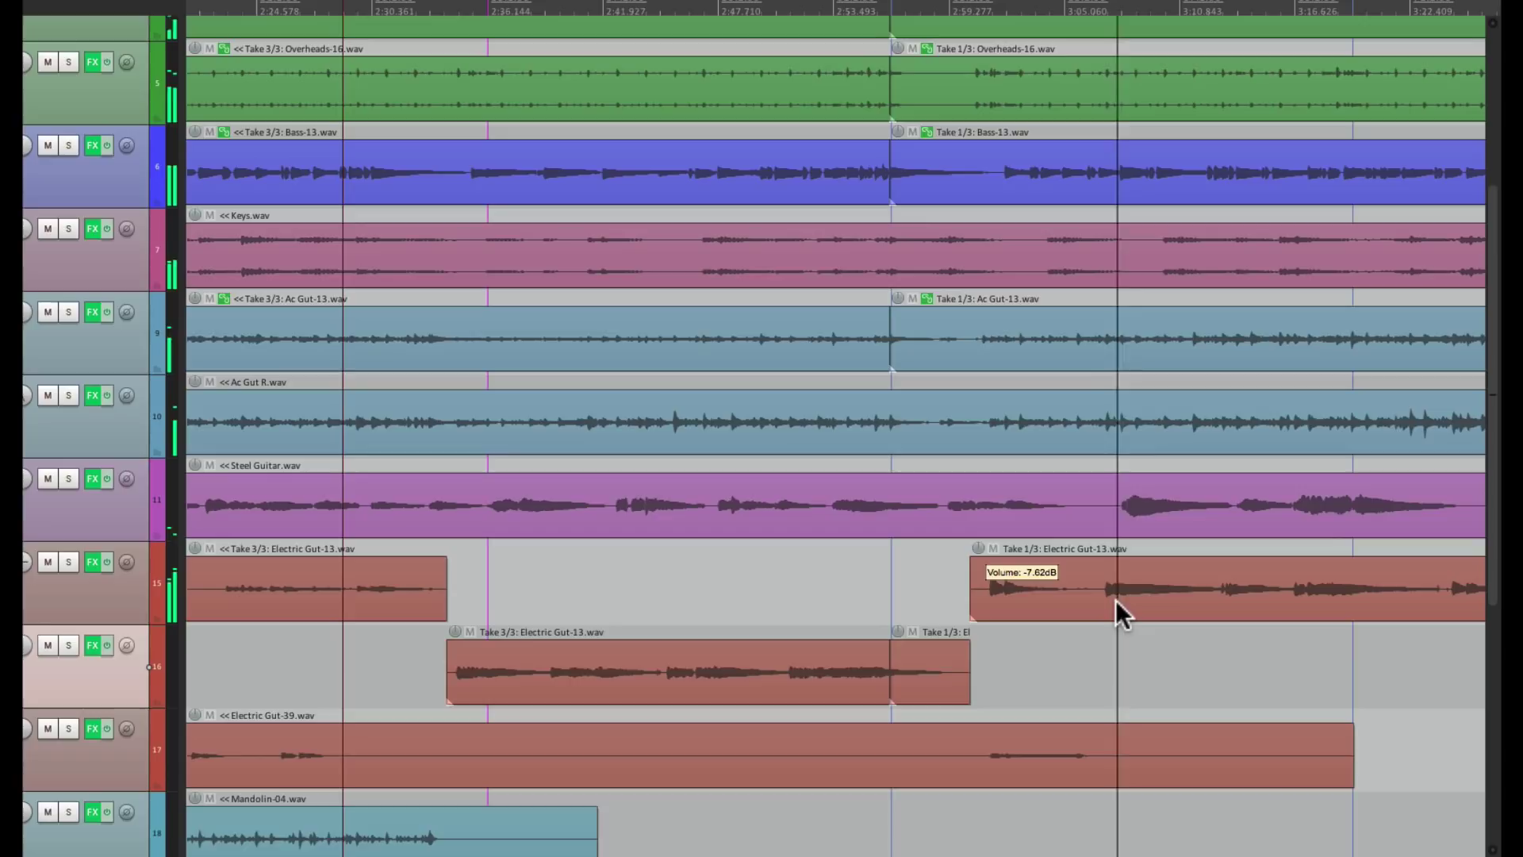
key("space")
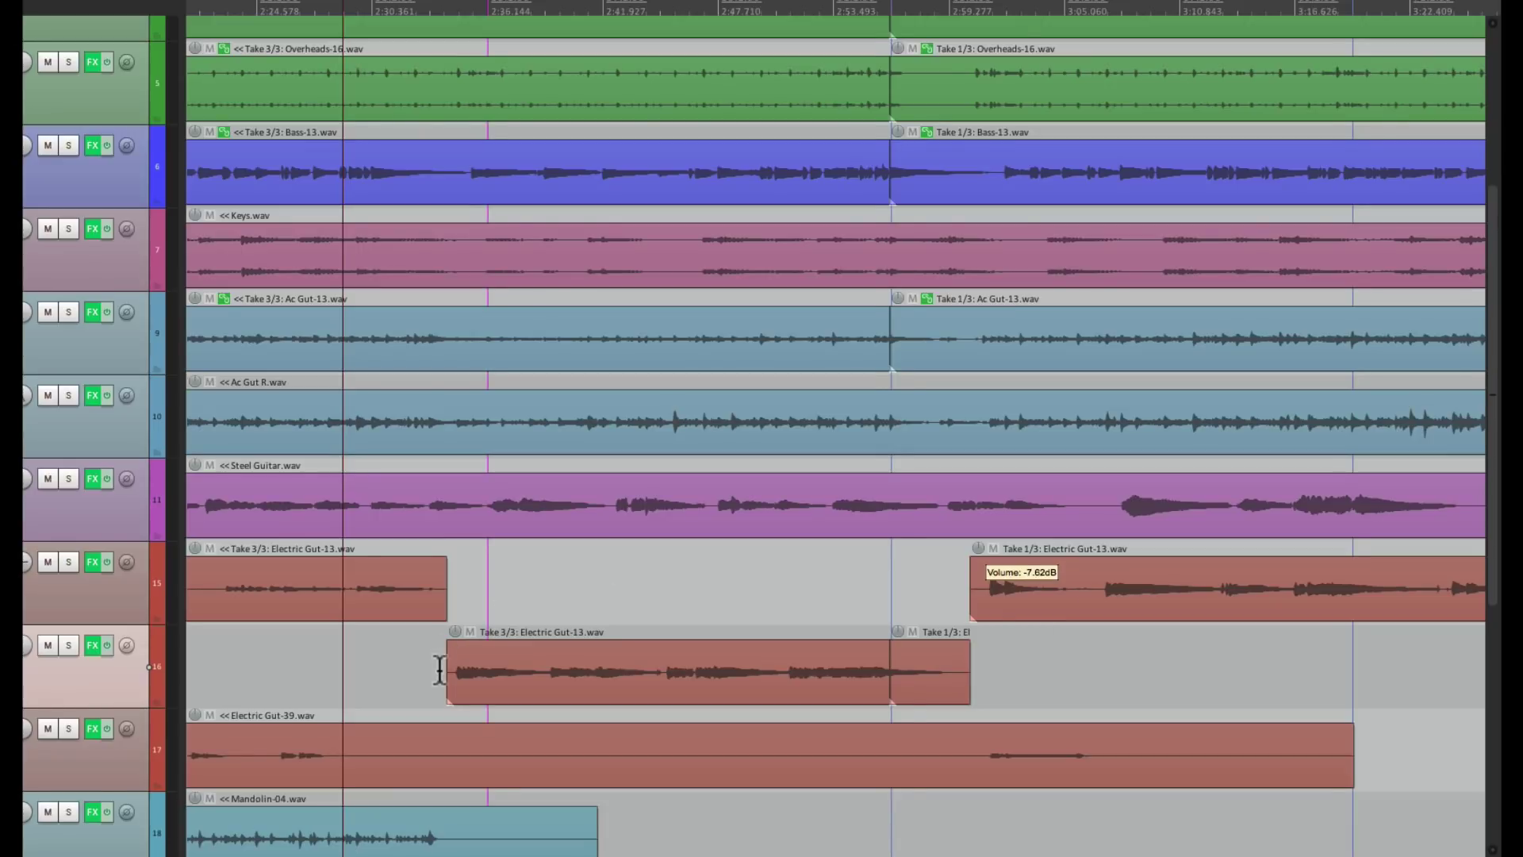
Fade out the track 15 clip's end and fade in the track 16 clip's start near 2:36
scroll(439, 650, "up", 5)
scroll(439, 648, "up", 8)
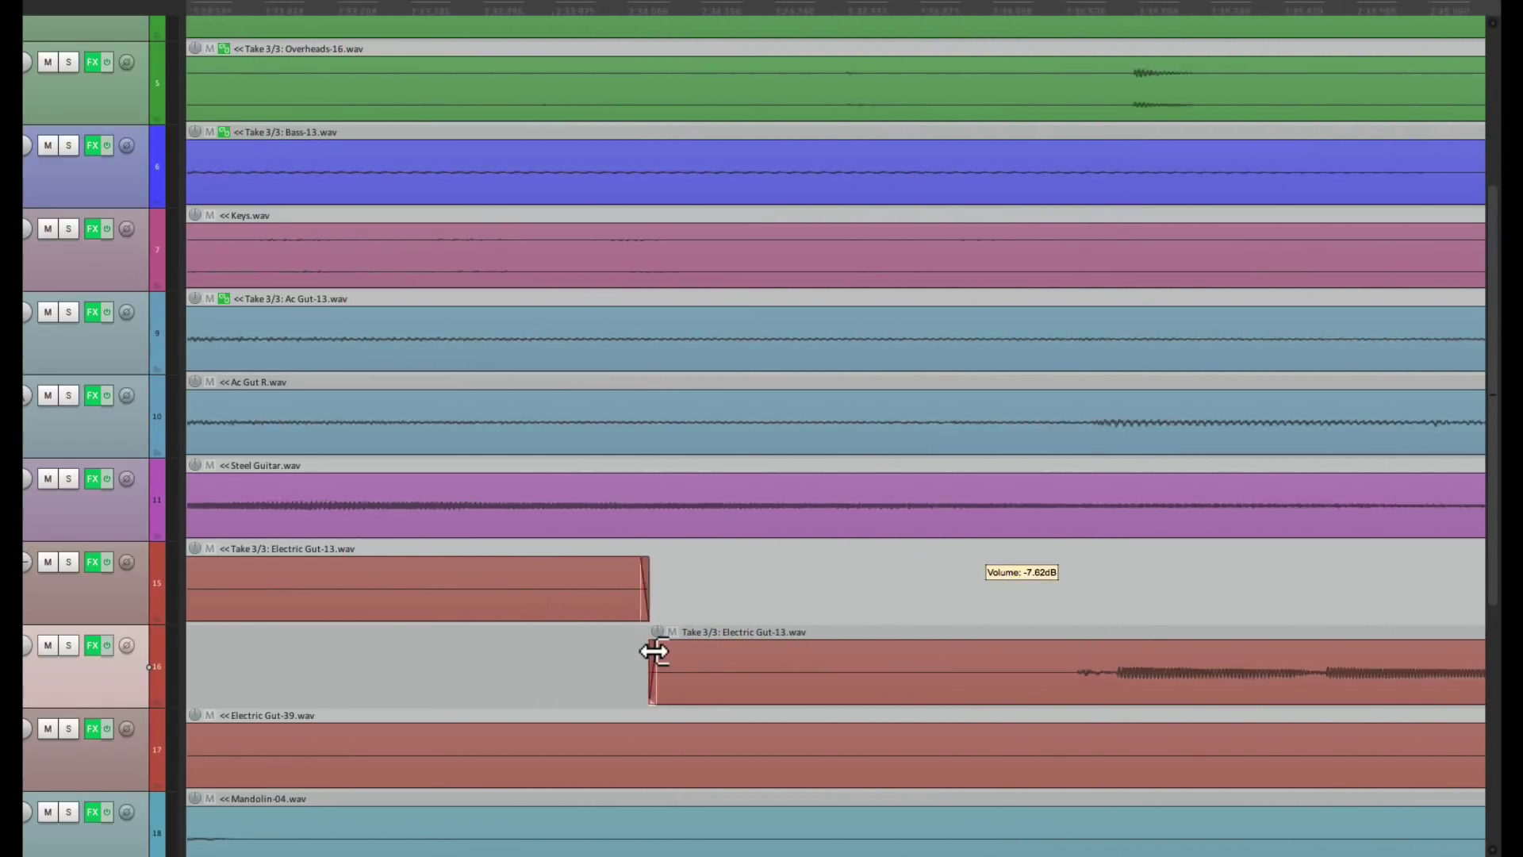
mouse_move(644, 585)
left_mouse_down()
mouse_move(707, 578)
mouse_move(621, 571)
left_mouse_up()
left_click_drag(644, 679, 675, 652)
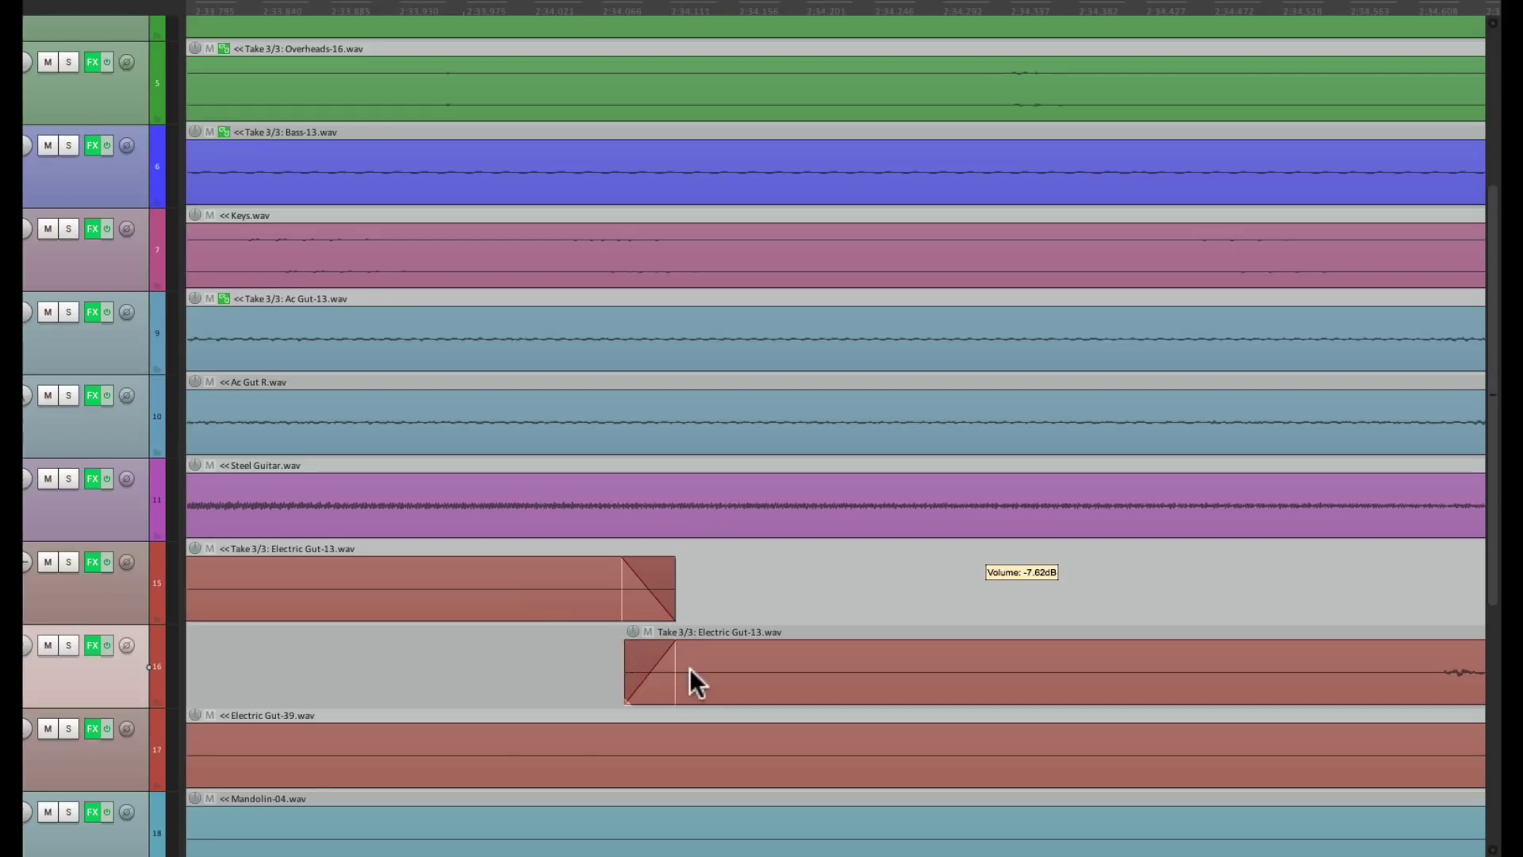
scroll(706, 590, "down", 3)
Crossfade track 16's clip end into the returning track 15 clip around 3:00
scroll(704, 590, "down", 6)
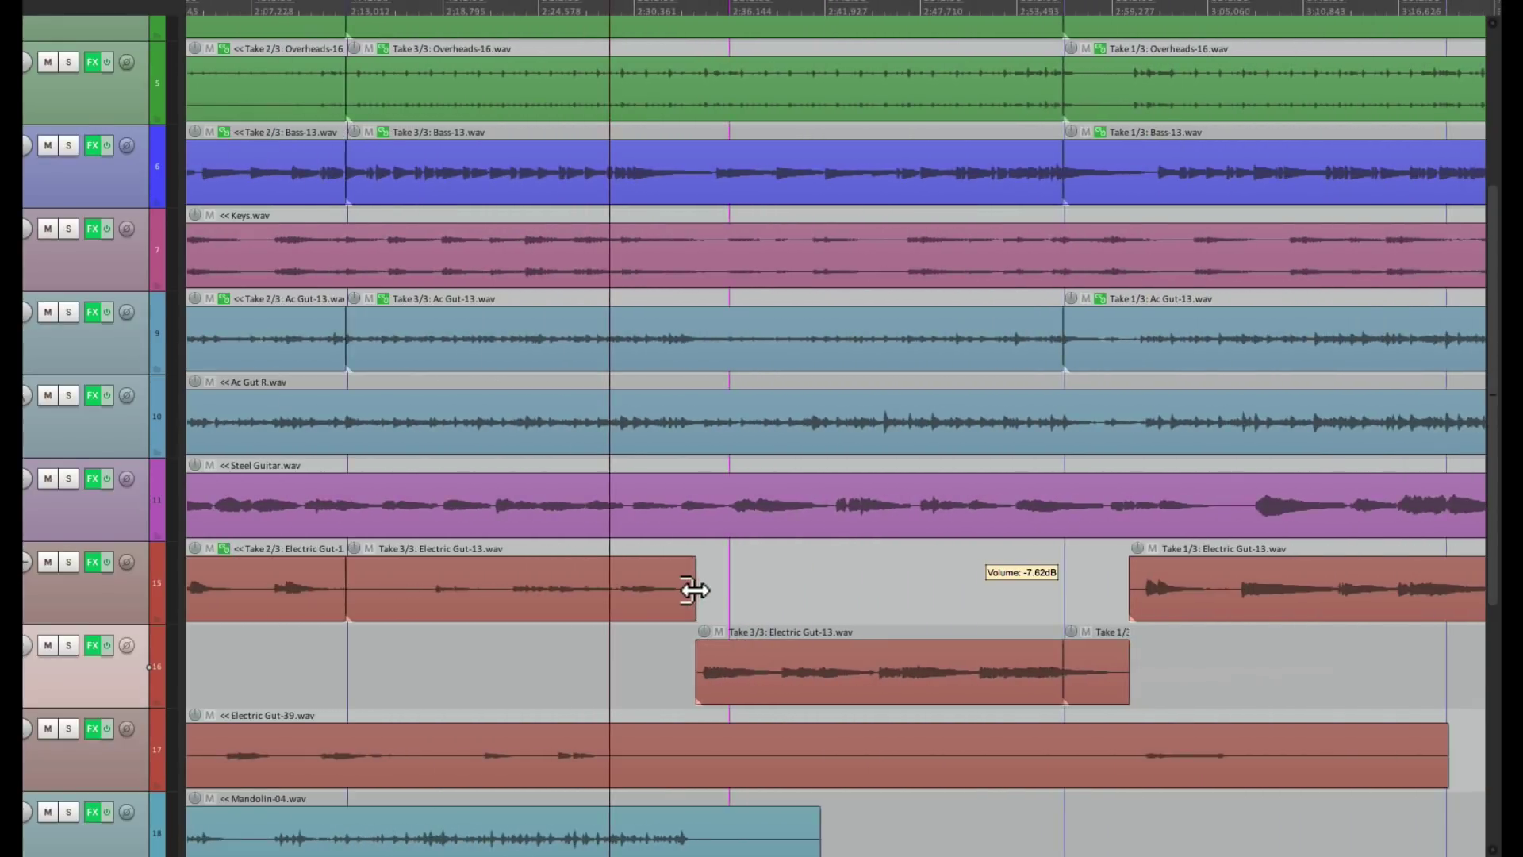
scroll(1174, 587, "up", 10)
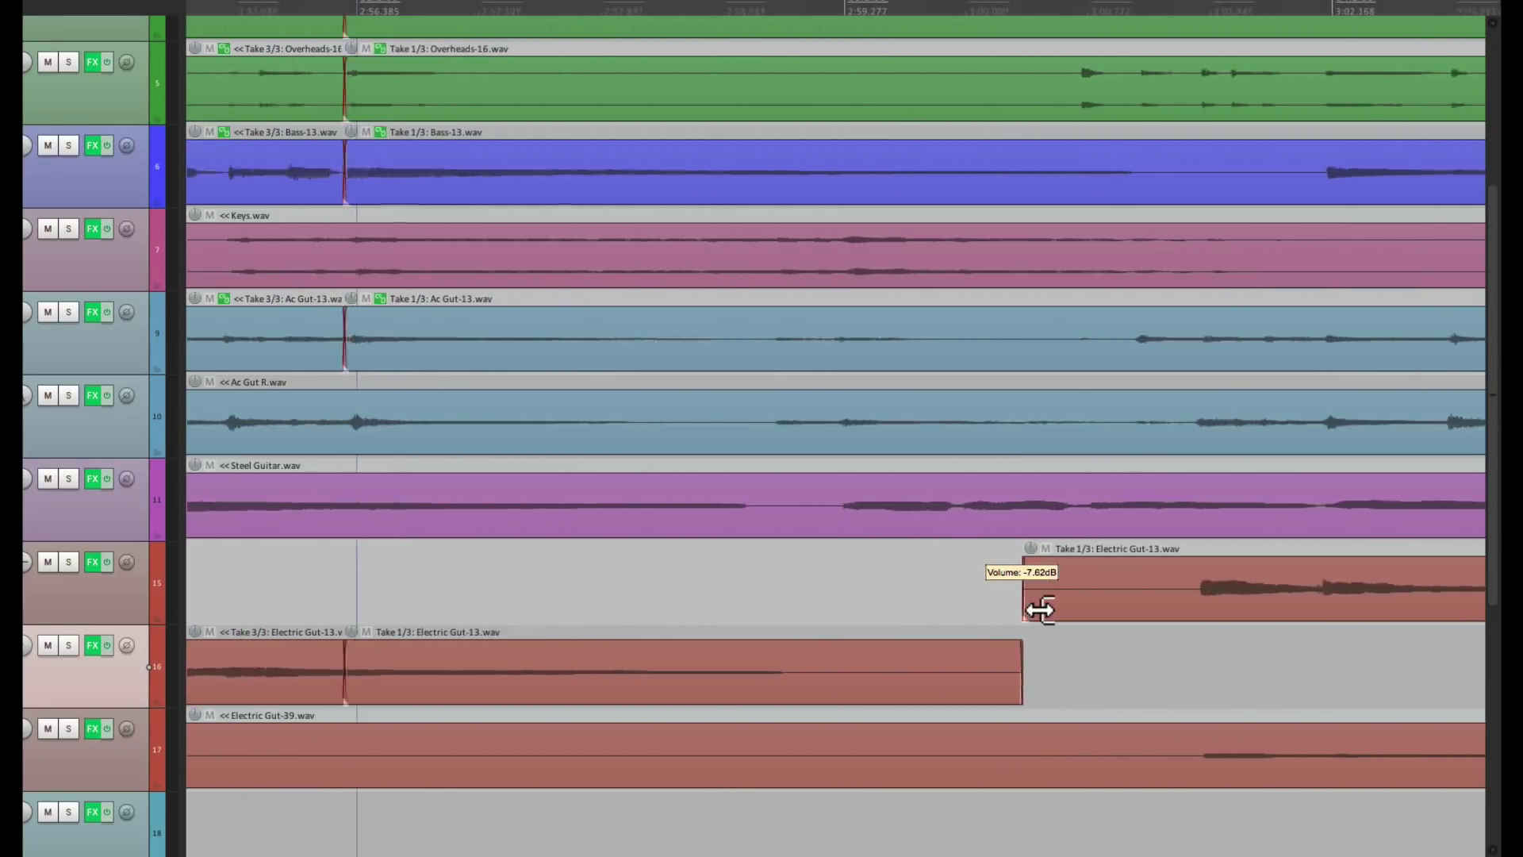
left_click_drag(960, 673, 896, 643)
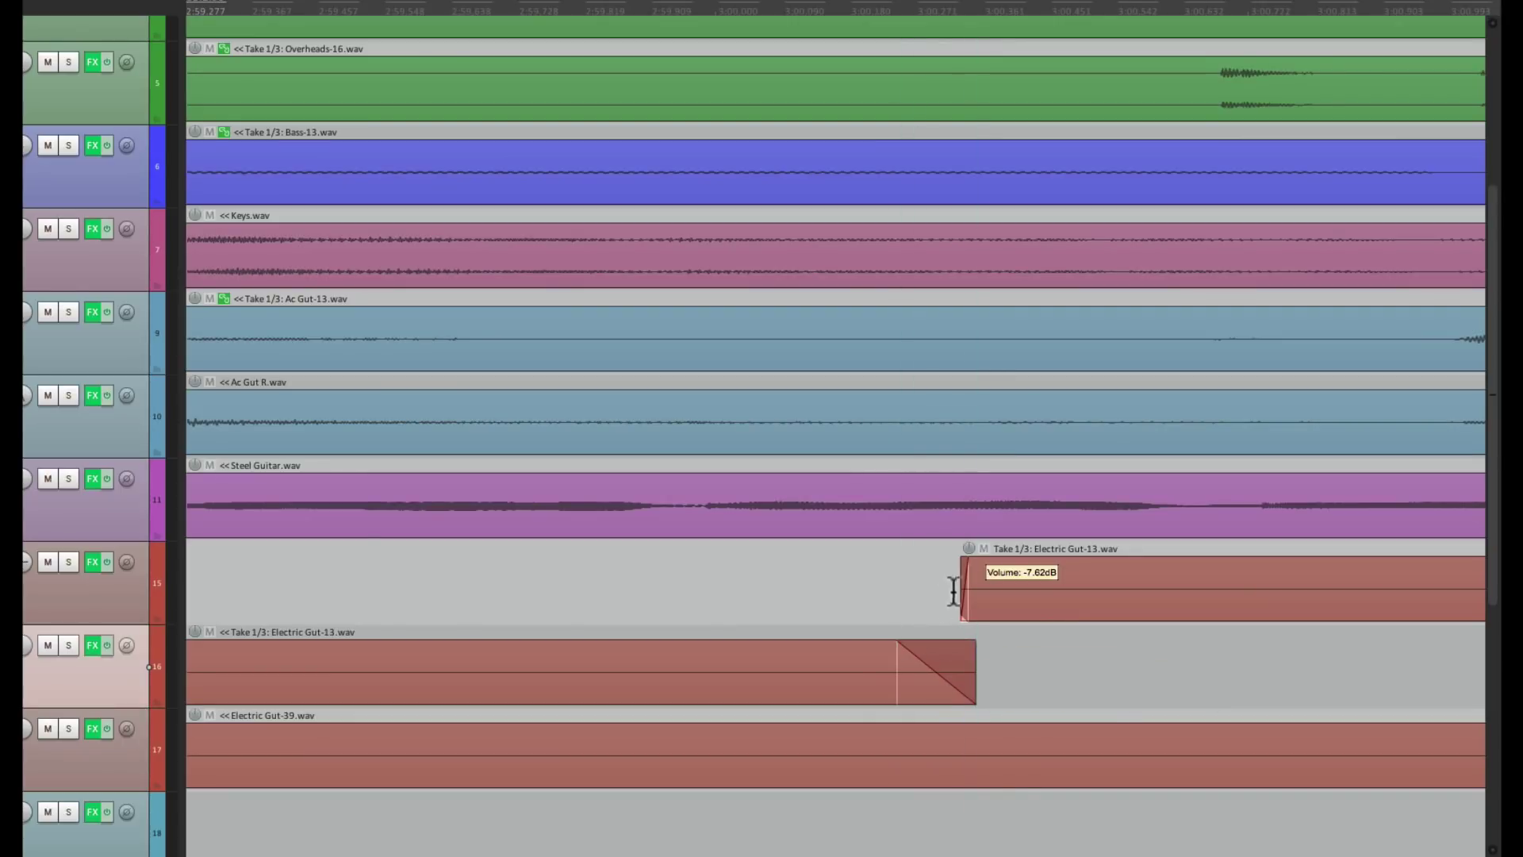
left_click_drag(961, 591, 896, 611)
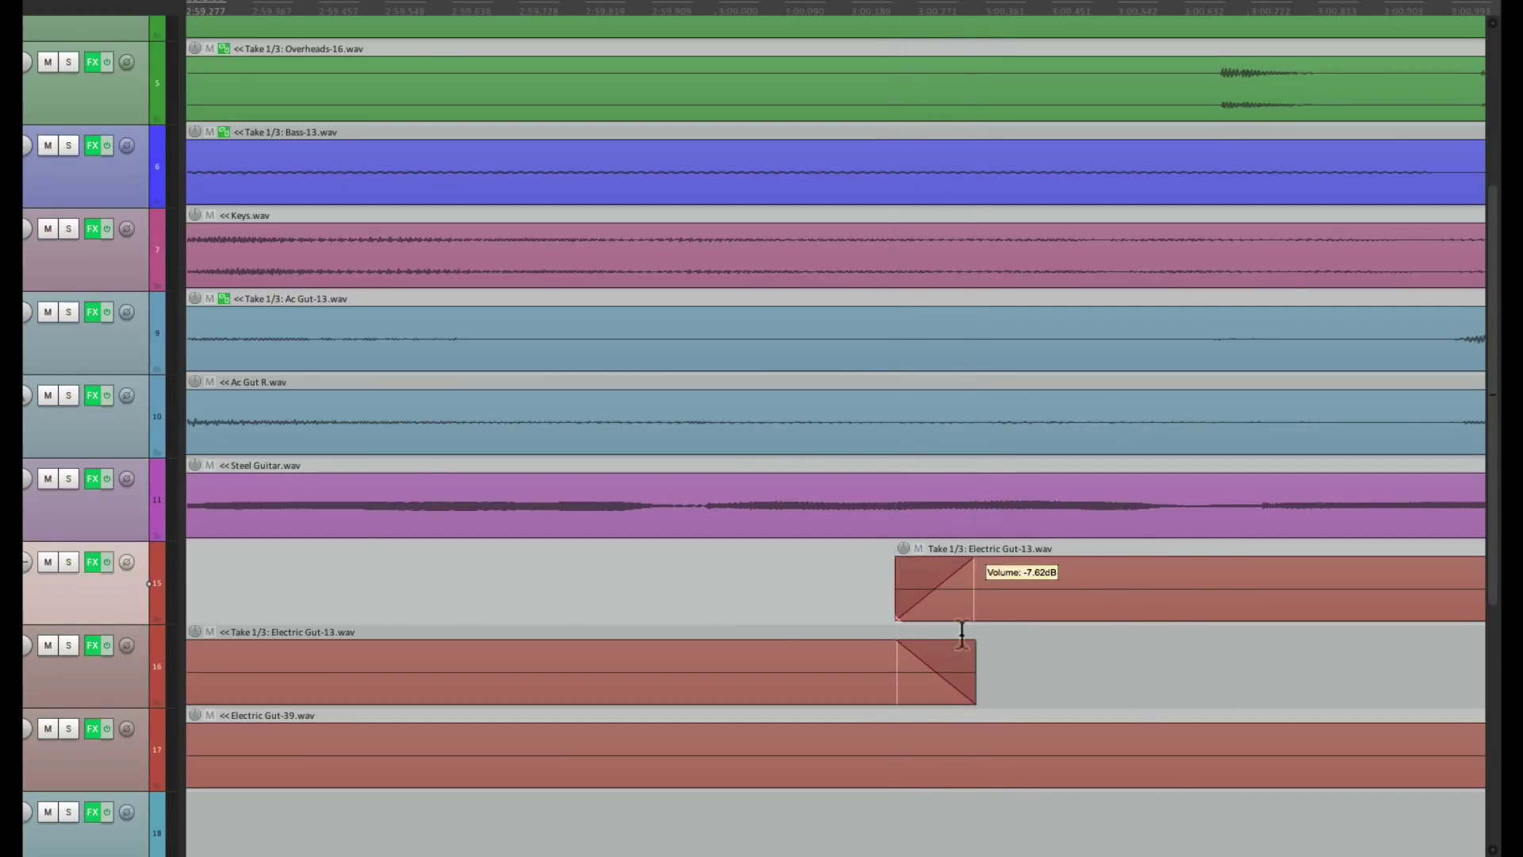
scroll(864, 646, "down", 7)
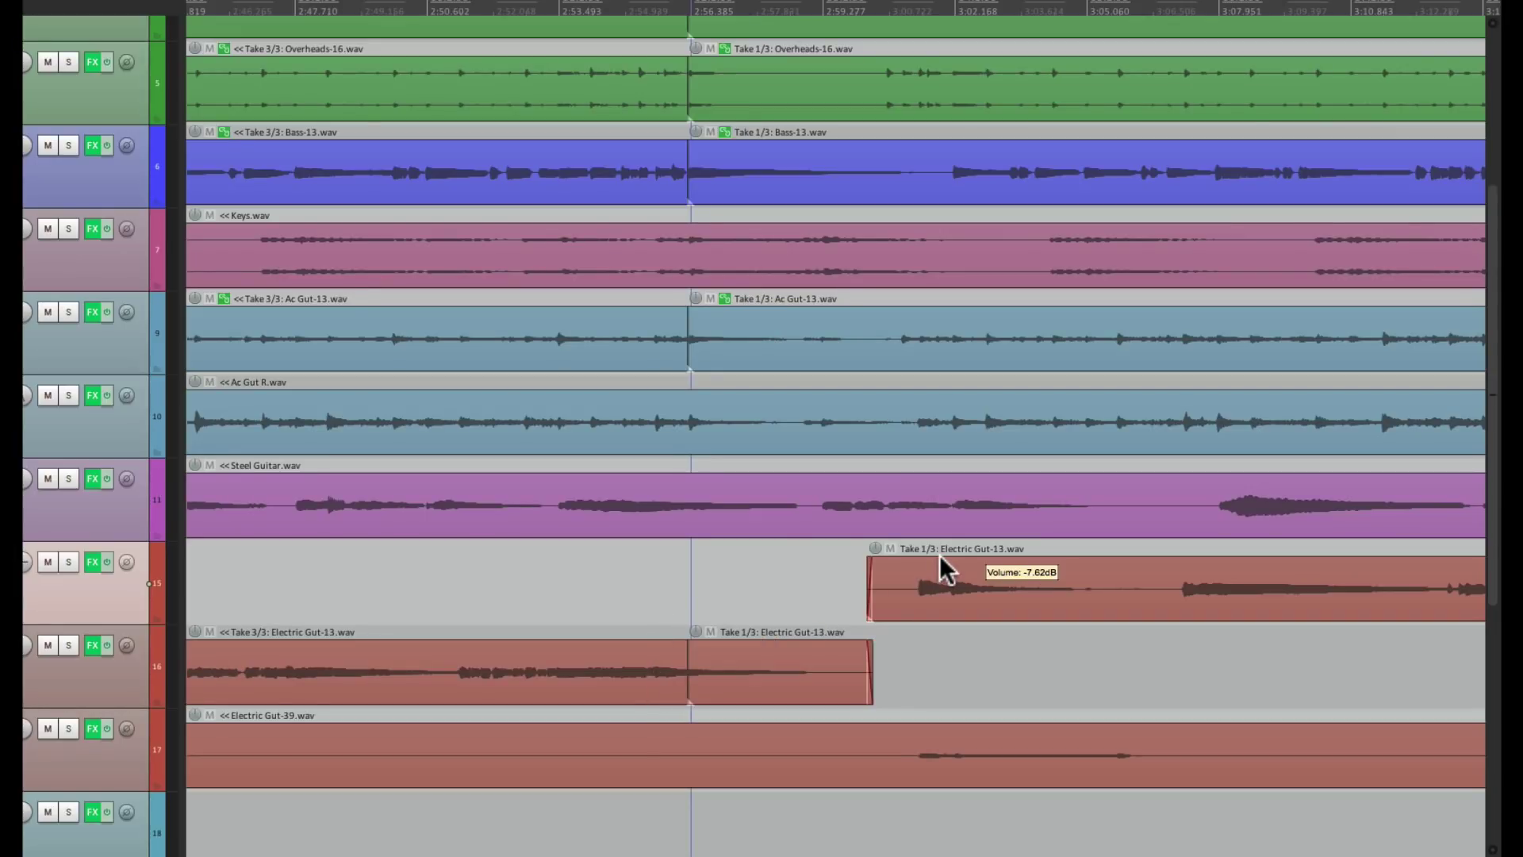
scroll(873, 646, "up", 6)
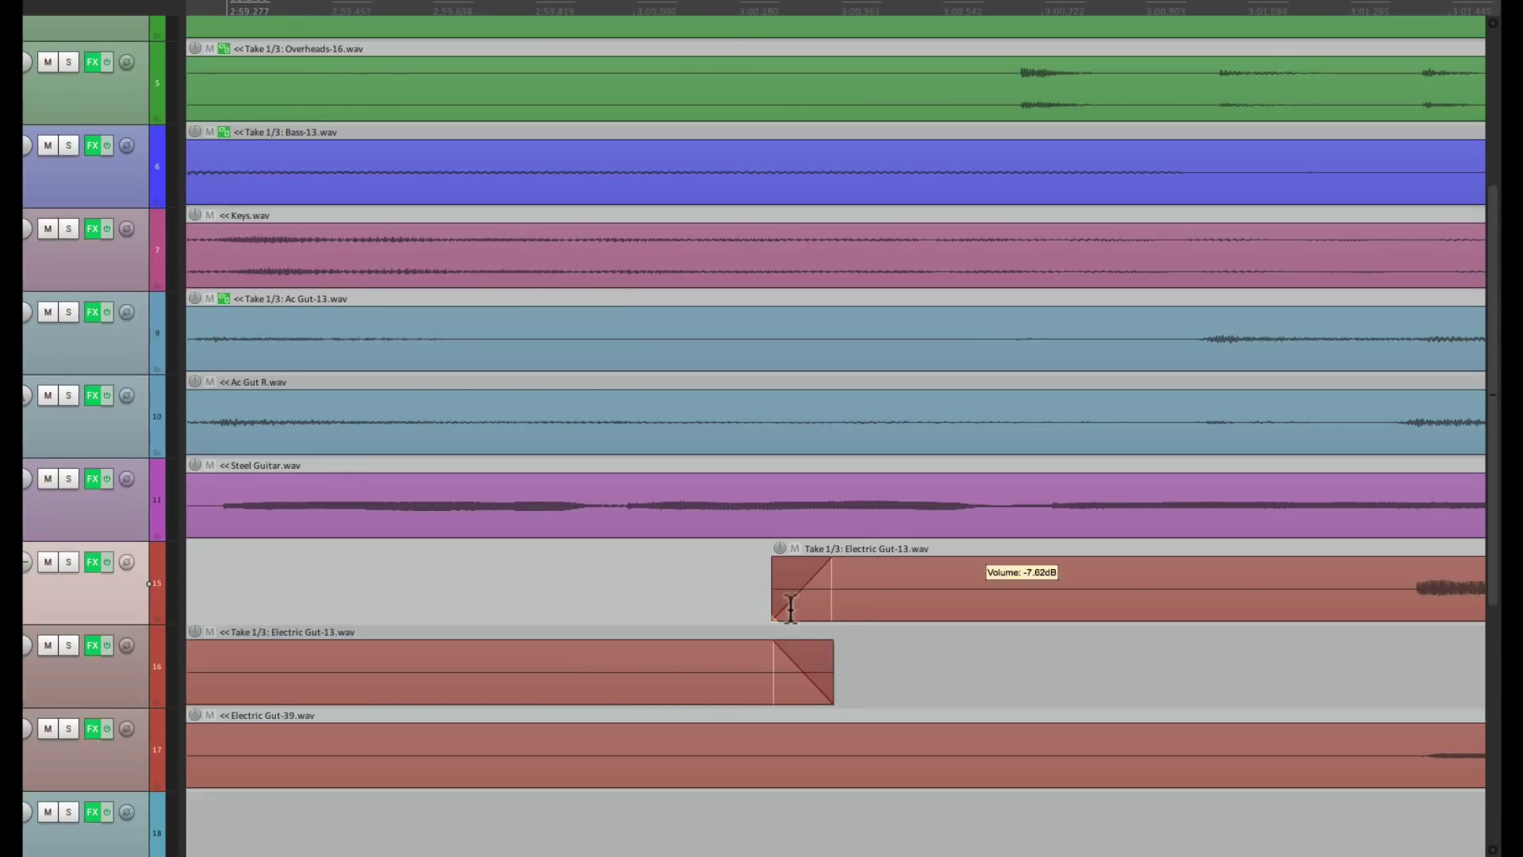
scroll(860, 564, "down", 10)
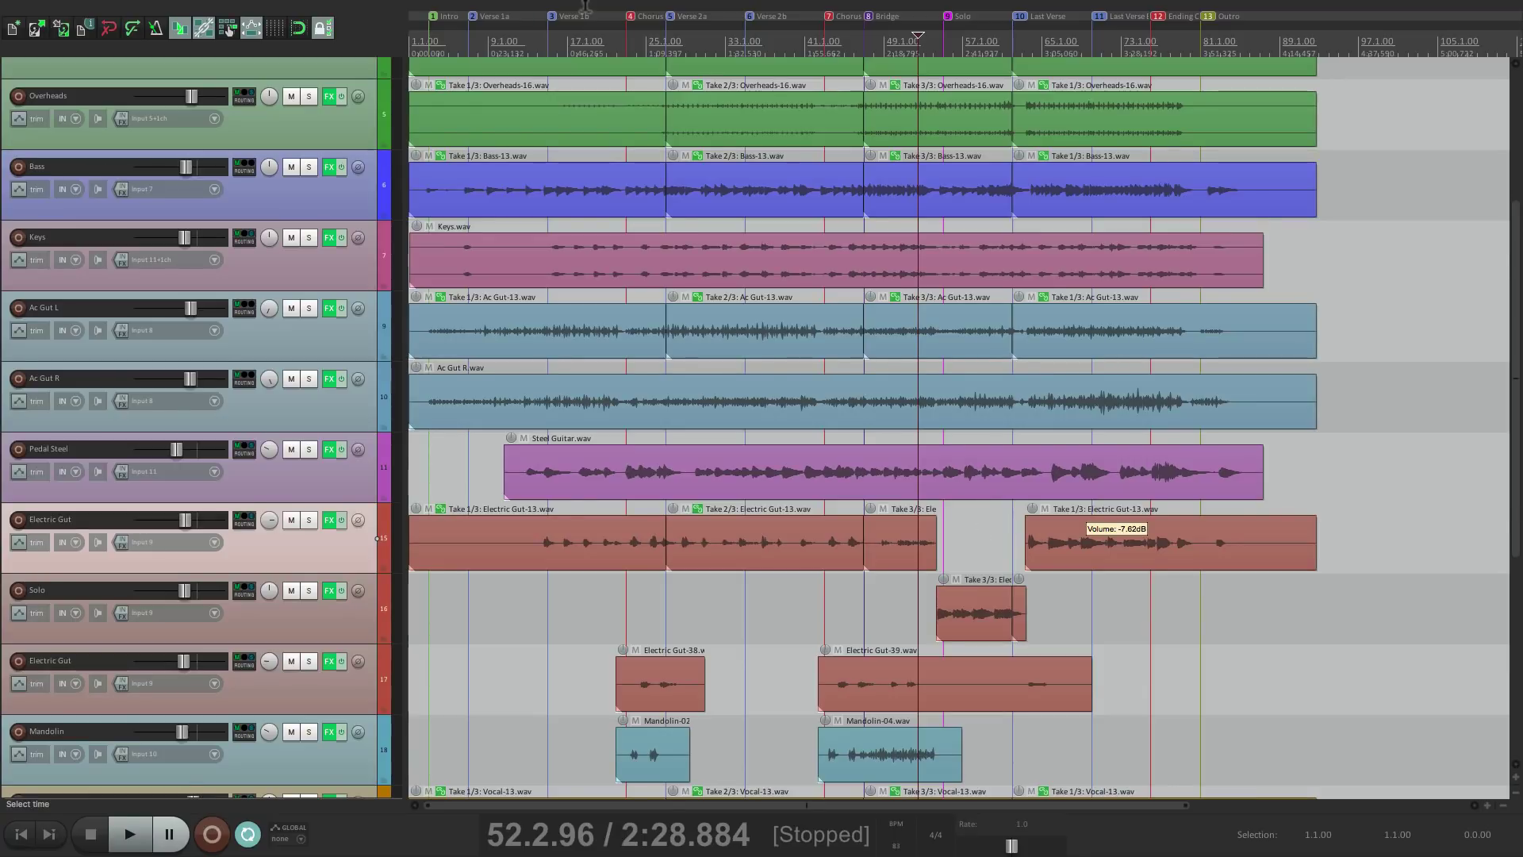
Open REAPER's File menu
mouse_move(104, 8)
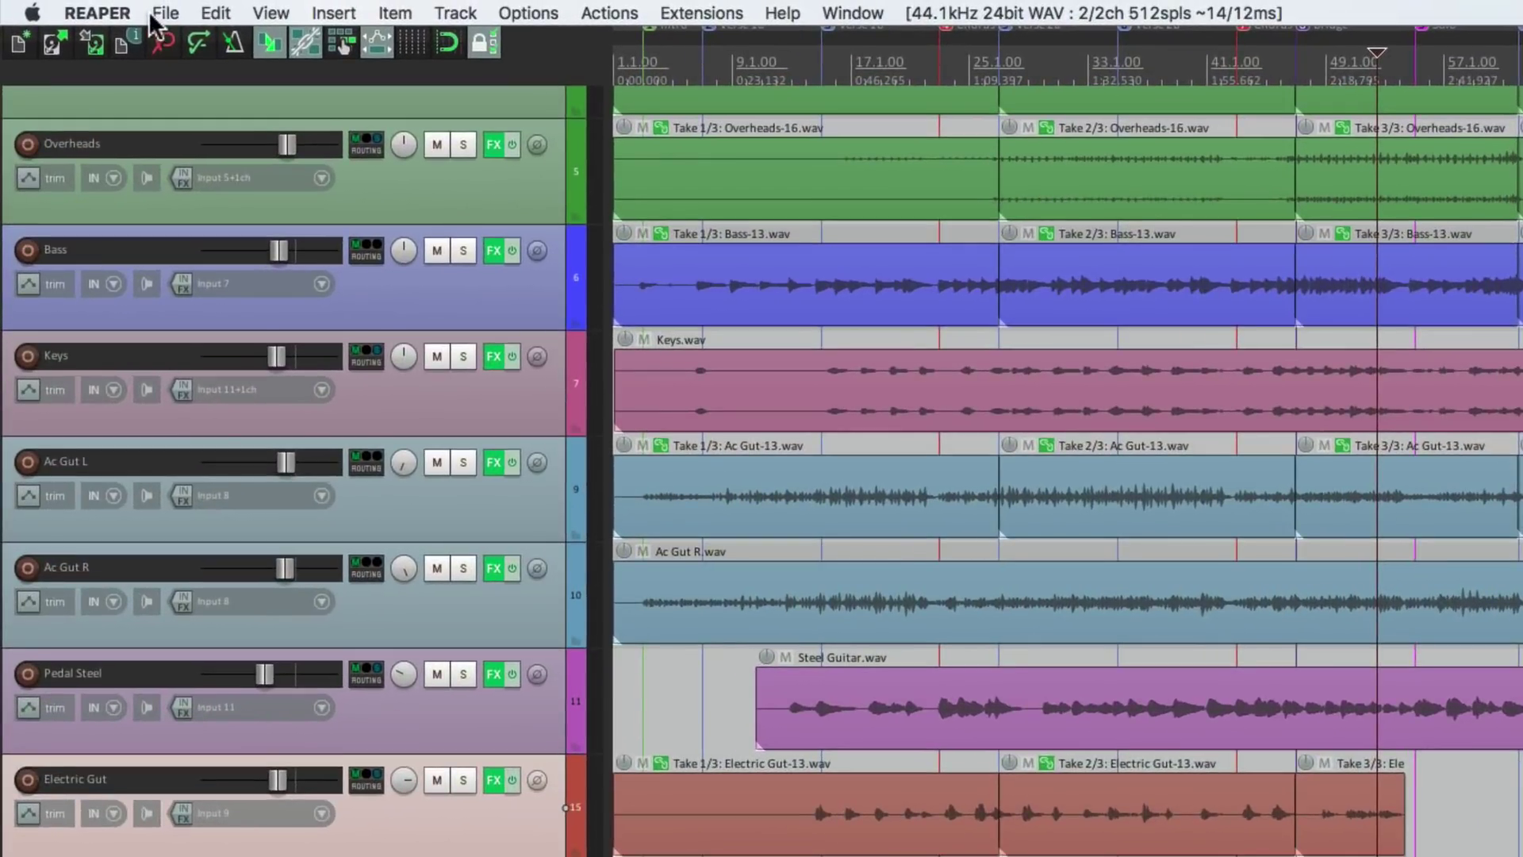
left_click(164, 14)
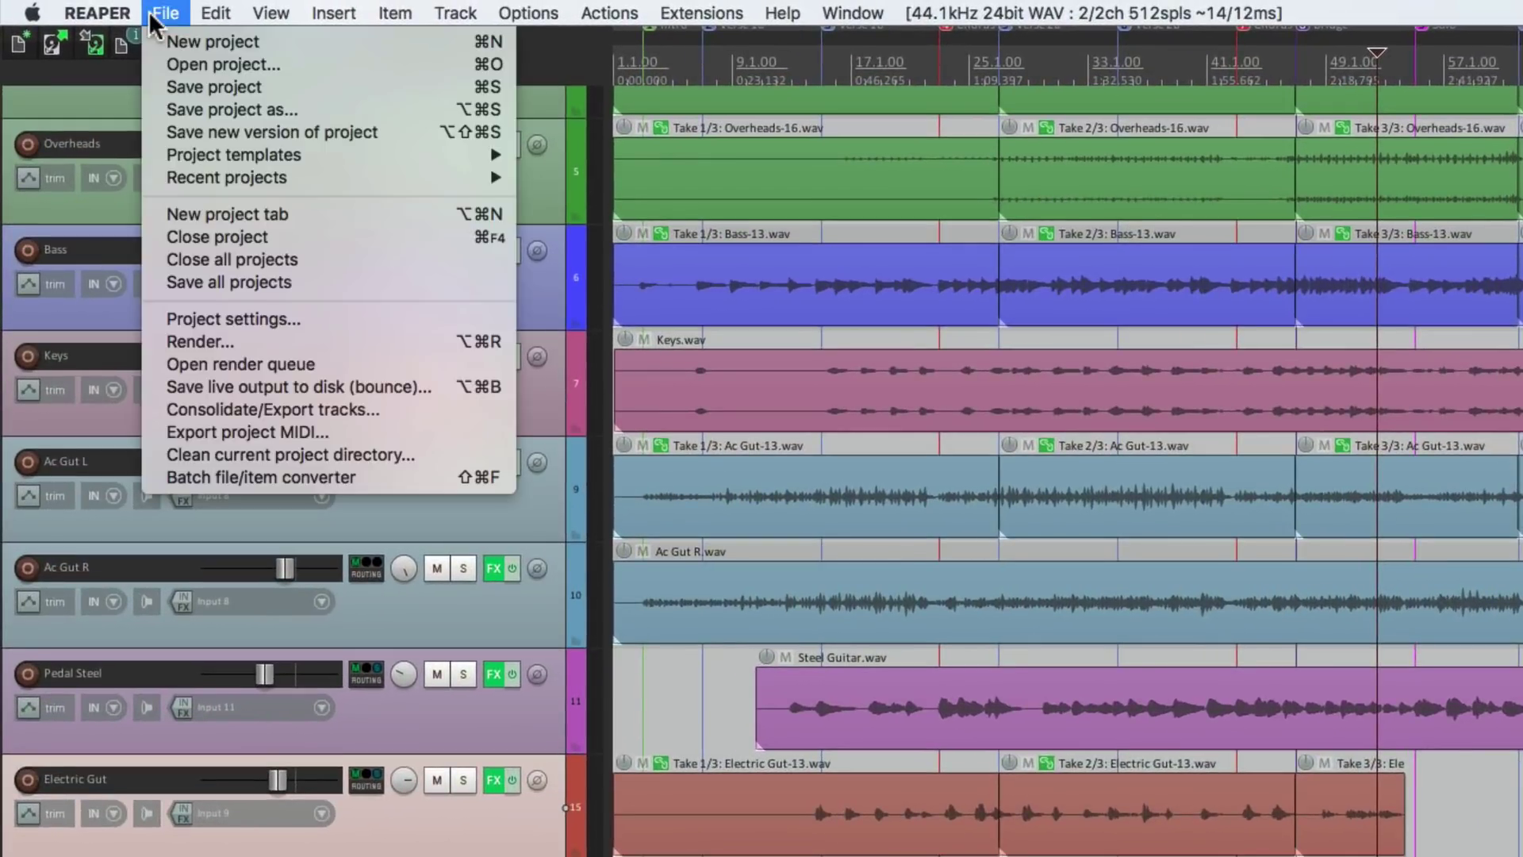
Start a Render with Master mix as the source and the file named 'Anywhere - Rough Mix'
left_click(155, 342)
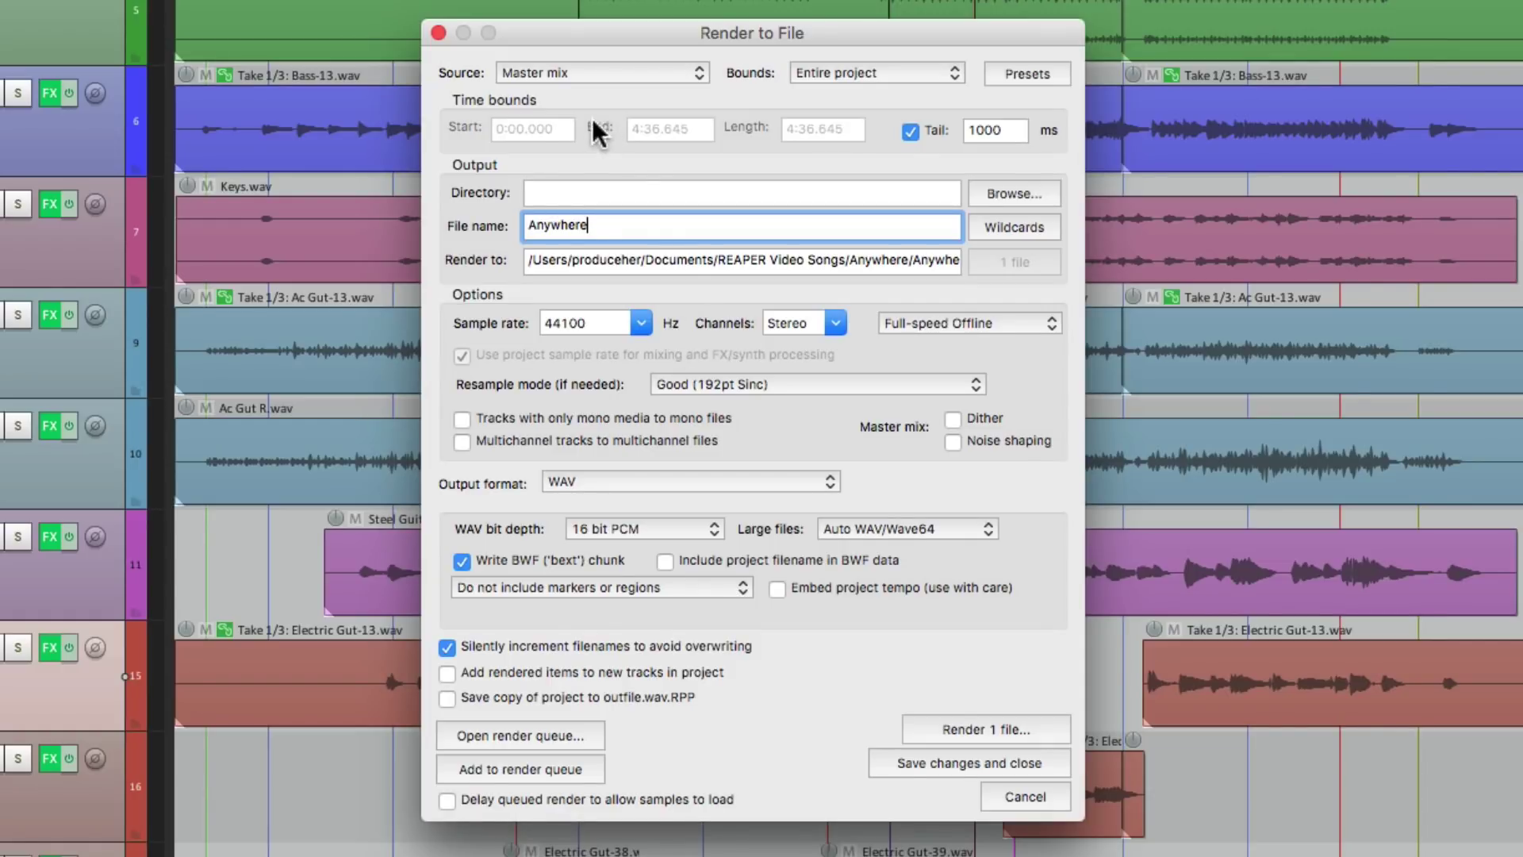
left_click(593, 70)
left_click(591, 70)
type("- Rough Mix")
Make a new 'Mixes' folder inside the Anywhere project folder as the render output directory
left_click(1001, 193)
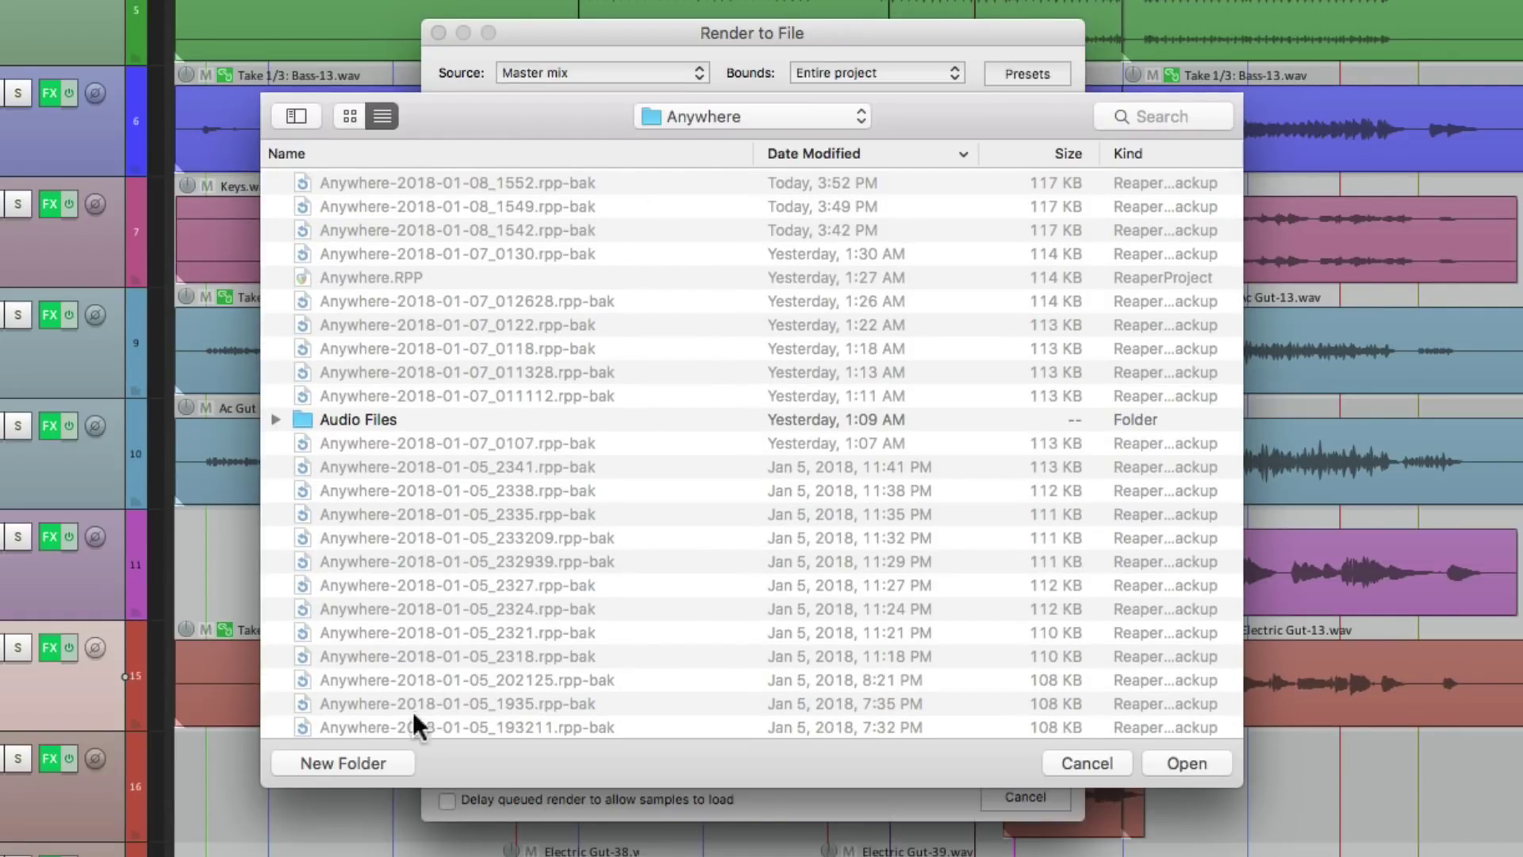
left_click(364, 760)
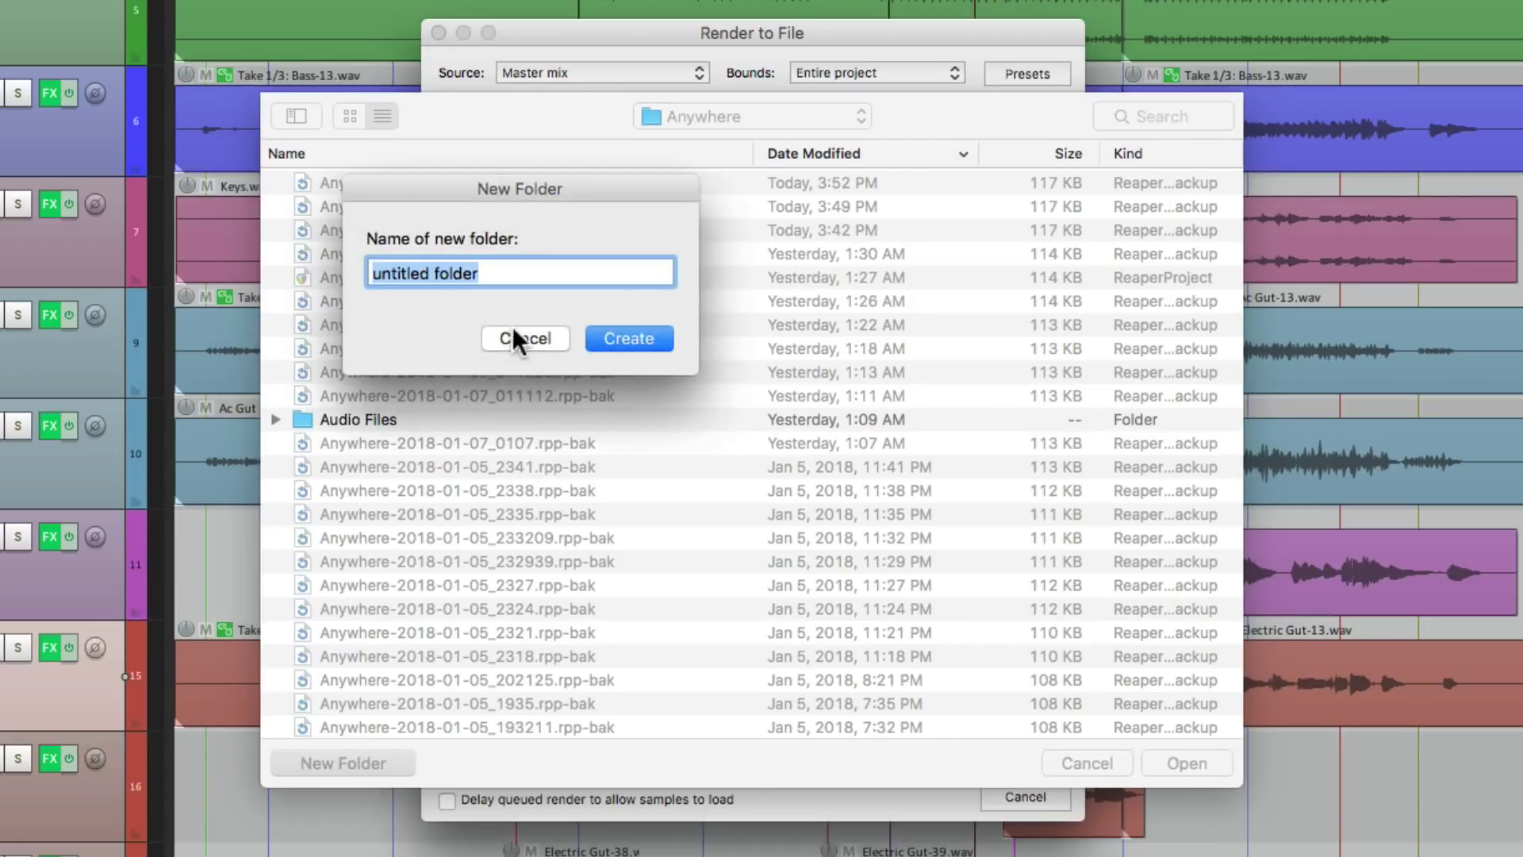
type("Mixes")
left_click(607, 337)
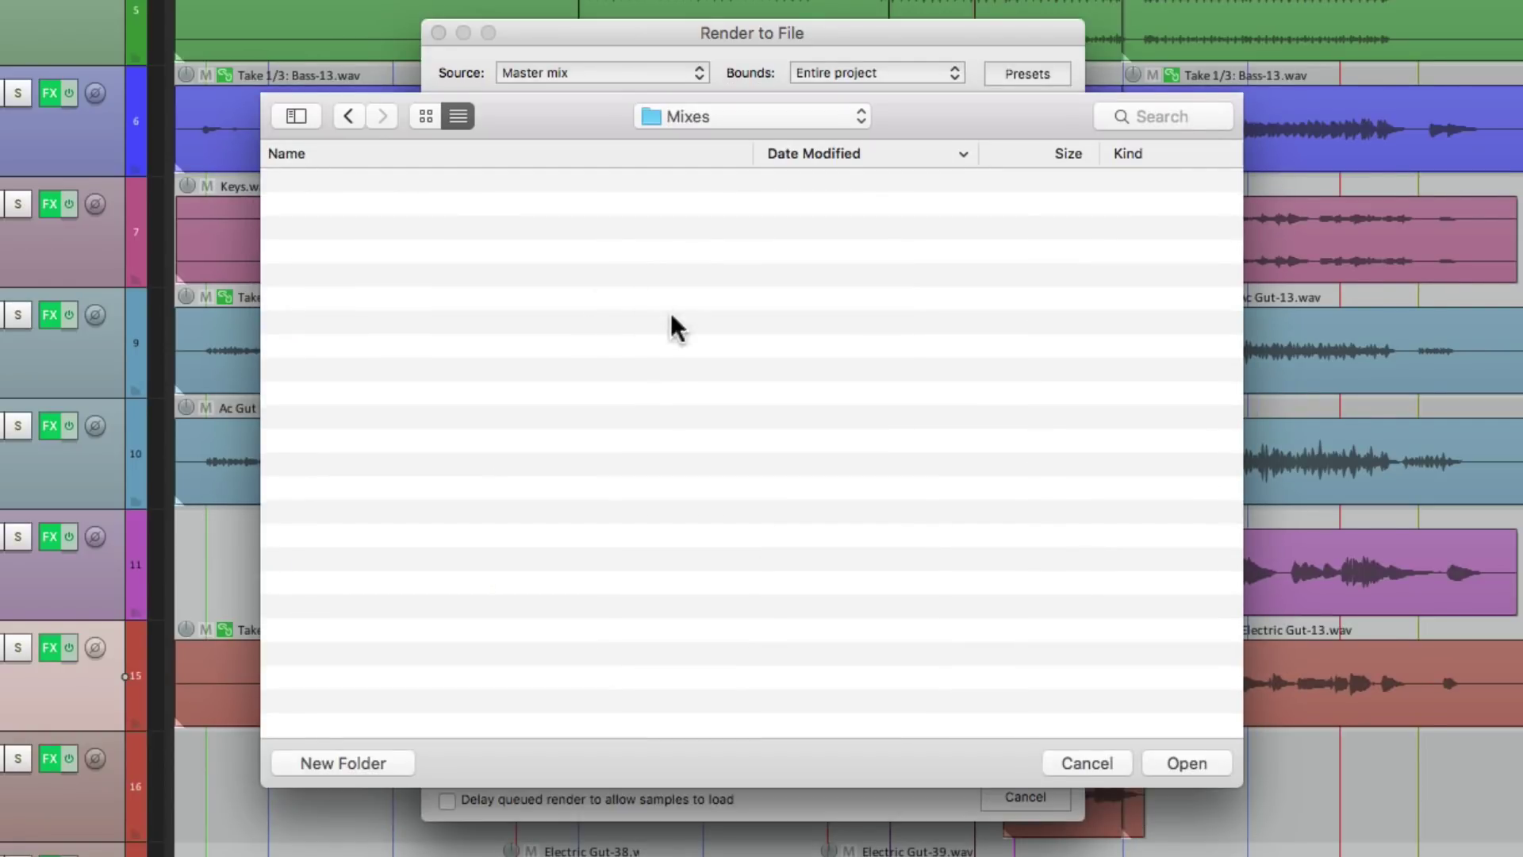
left_click(1185, 763)
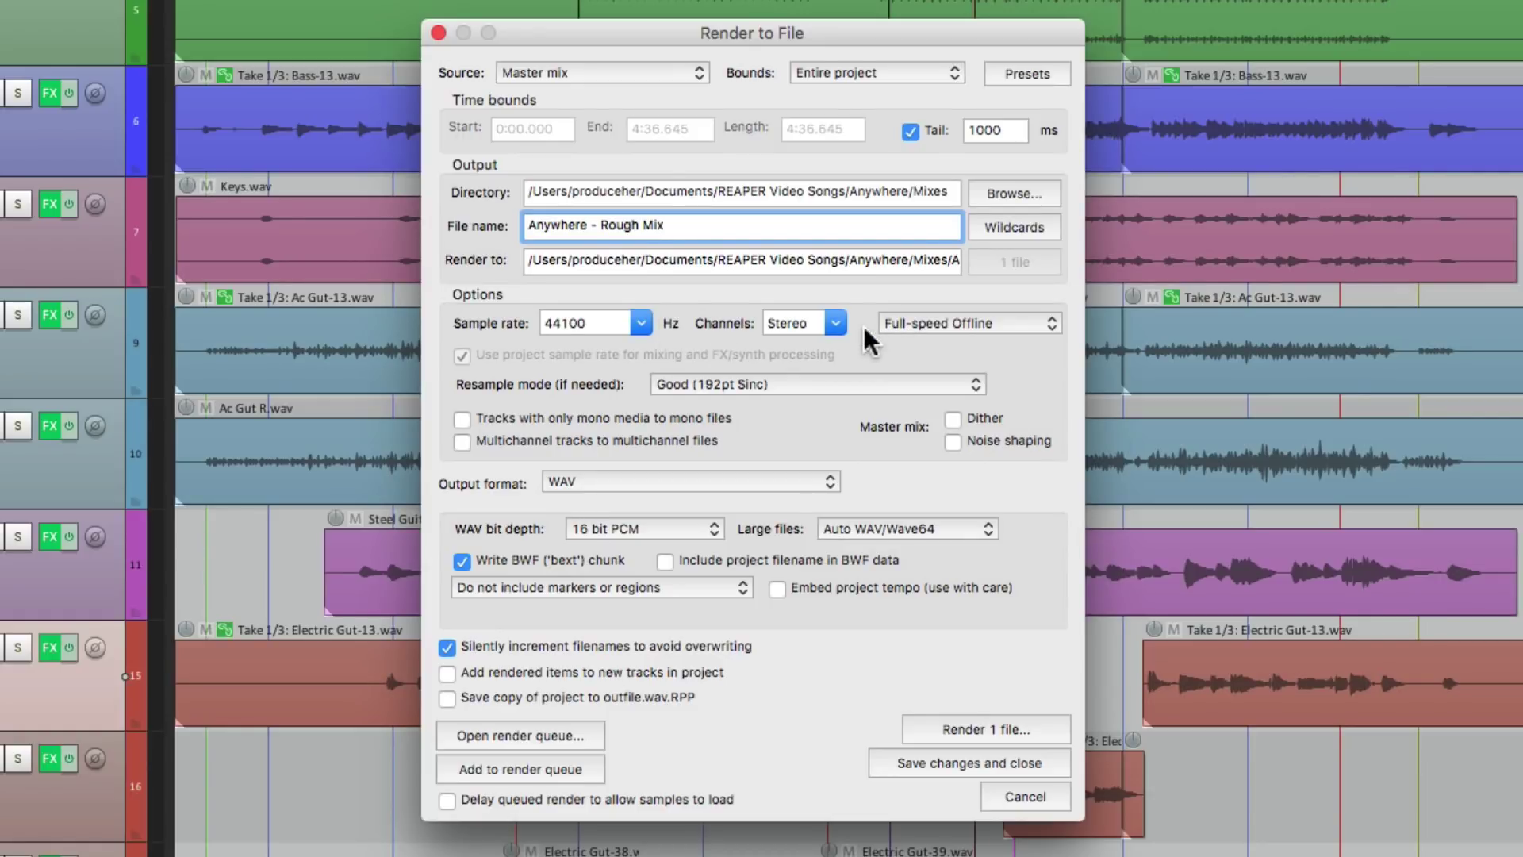
left_click(936, 323)
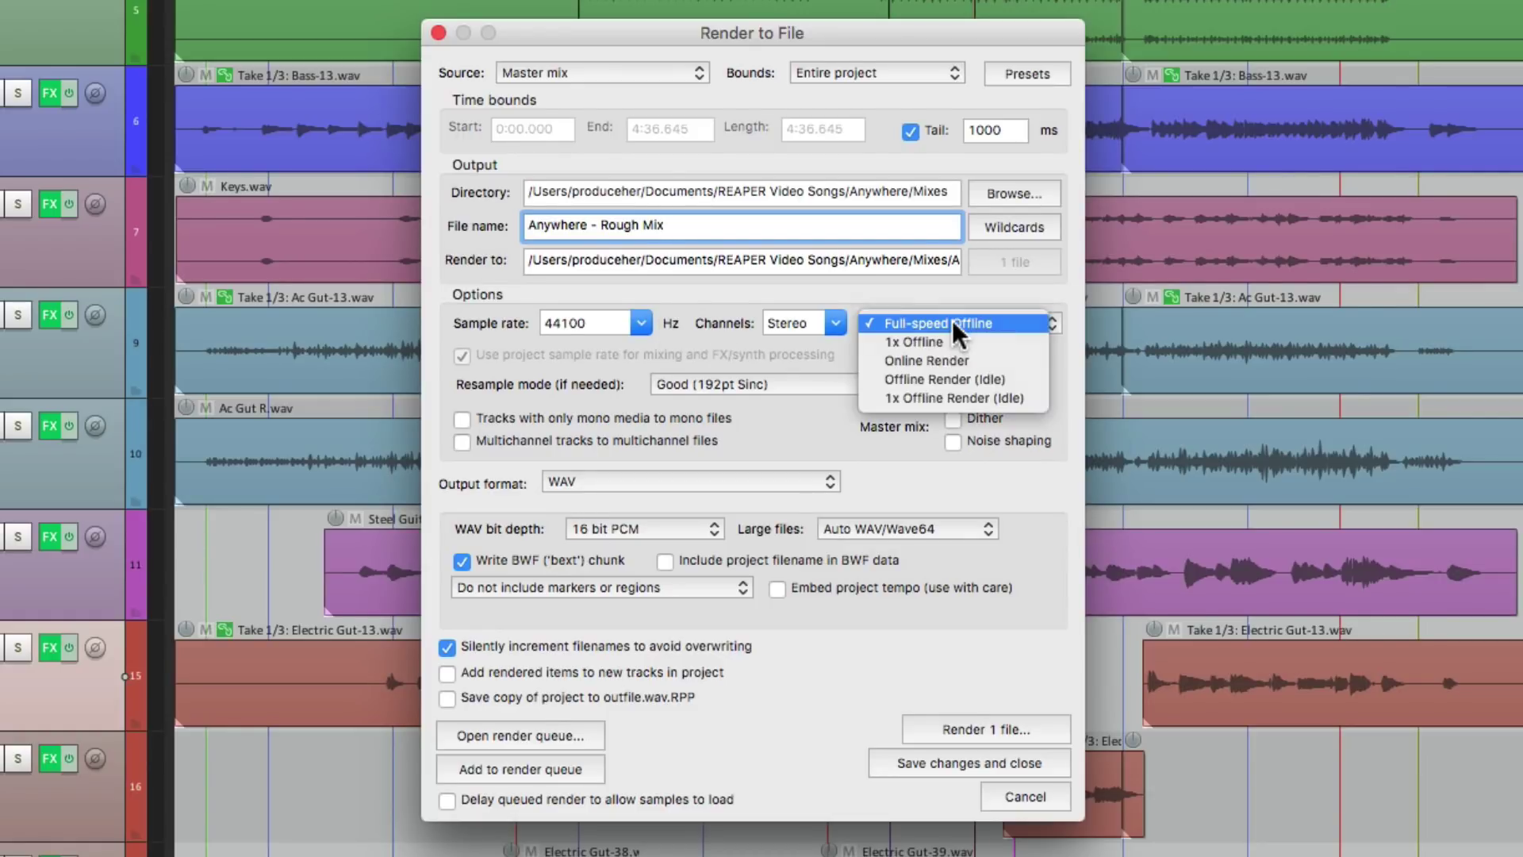
left_click(1020, 323)
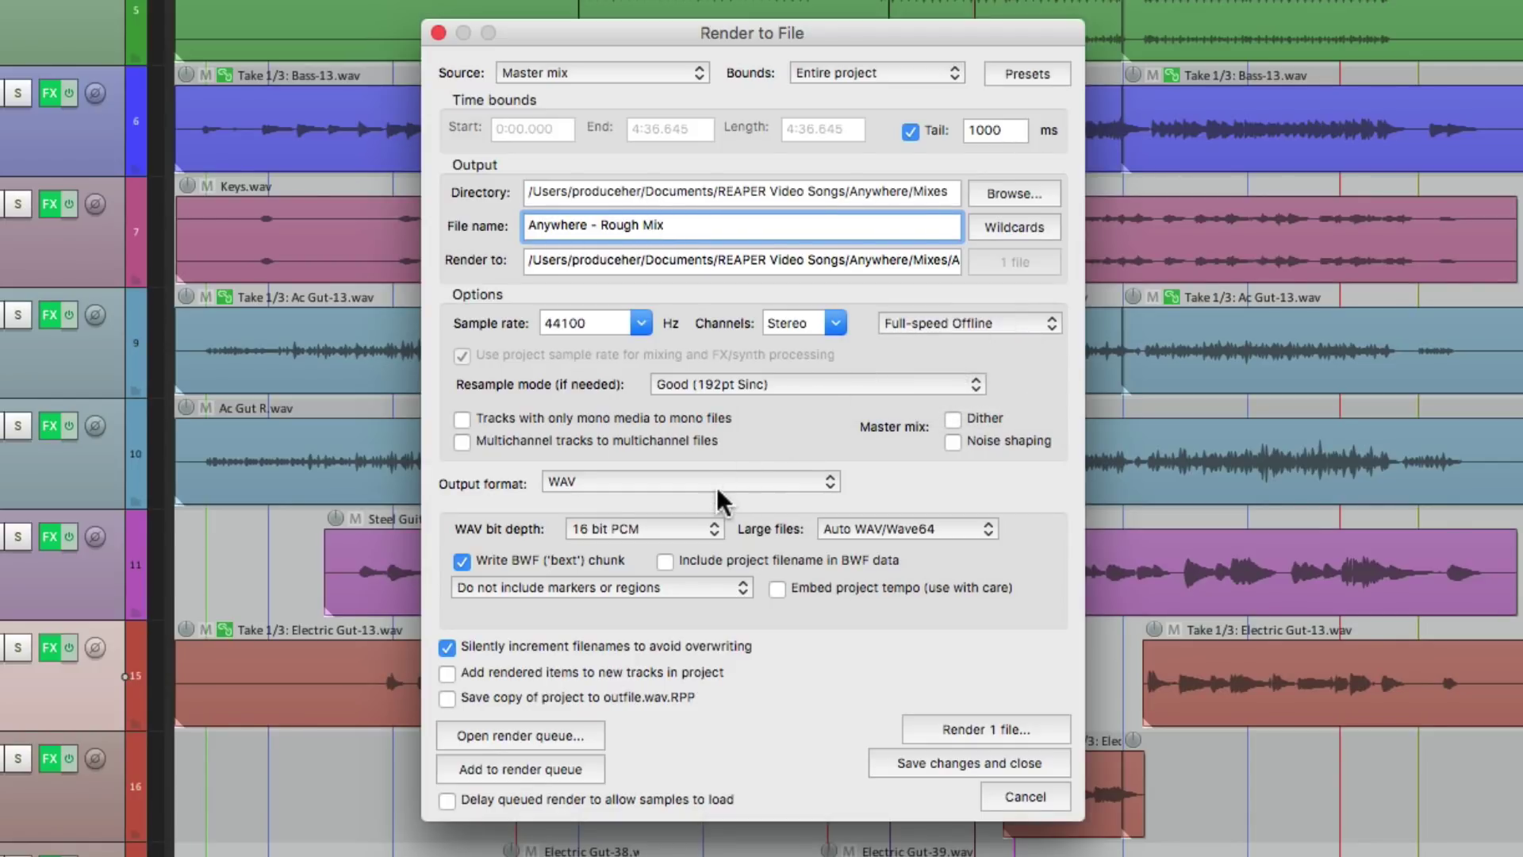
left_click(651, 483)
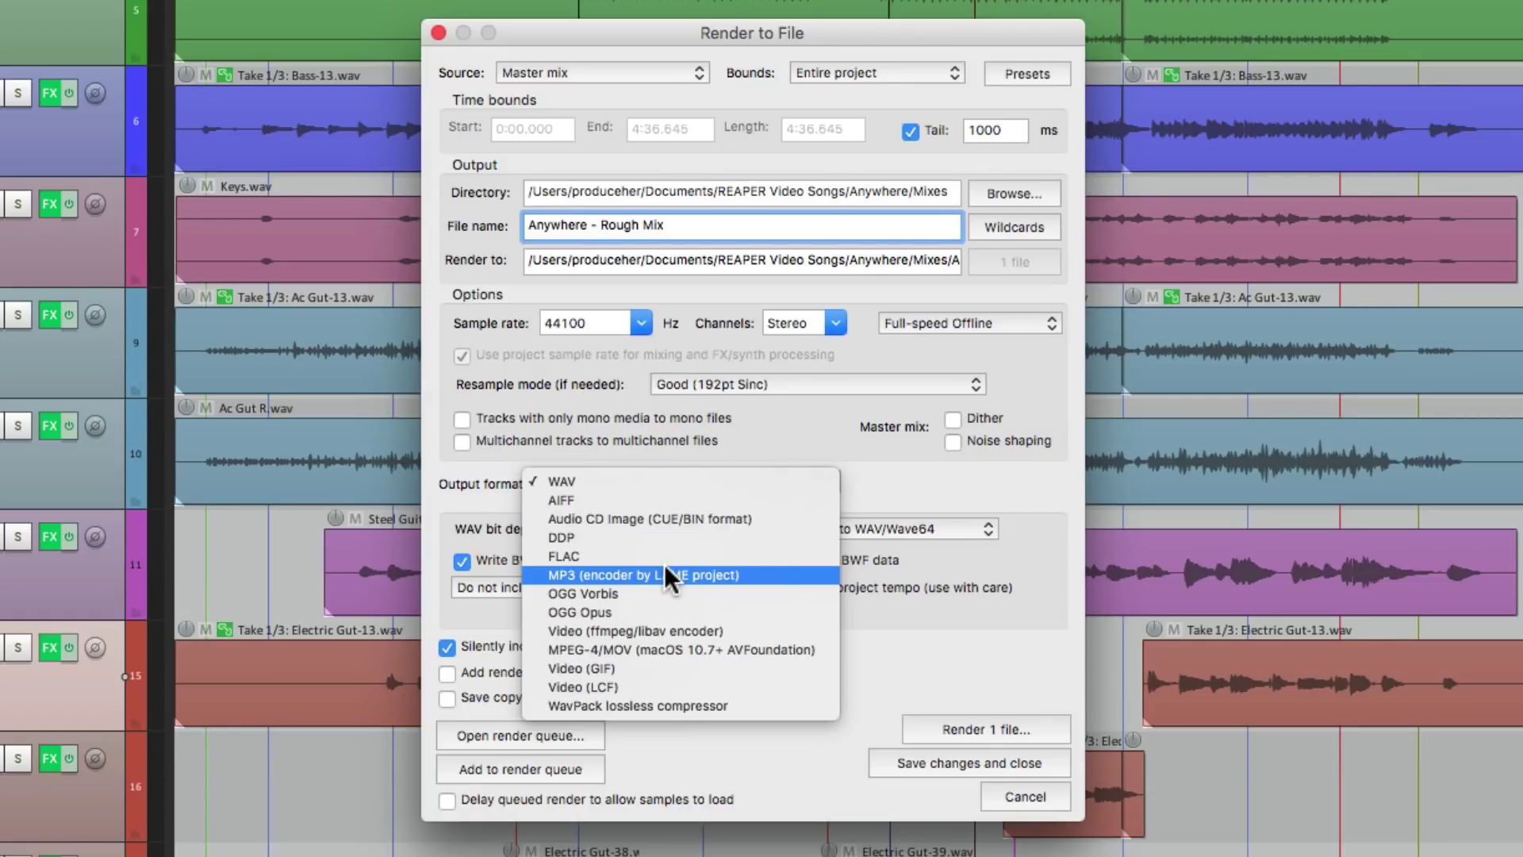
left_click(662, 483)
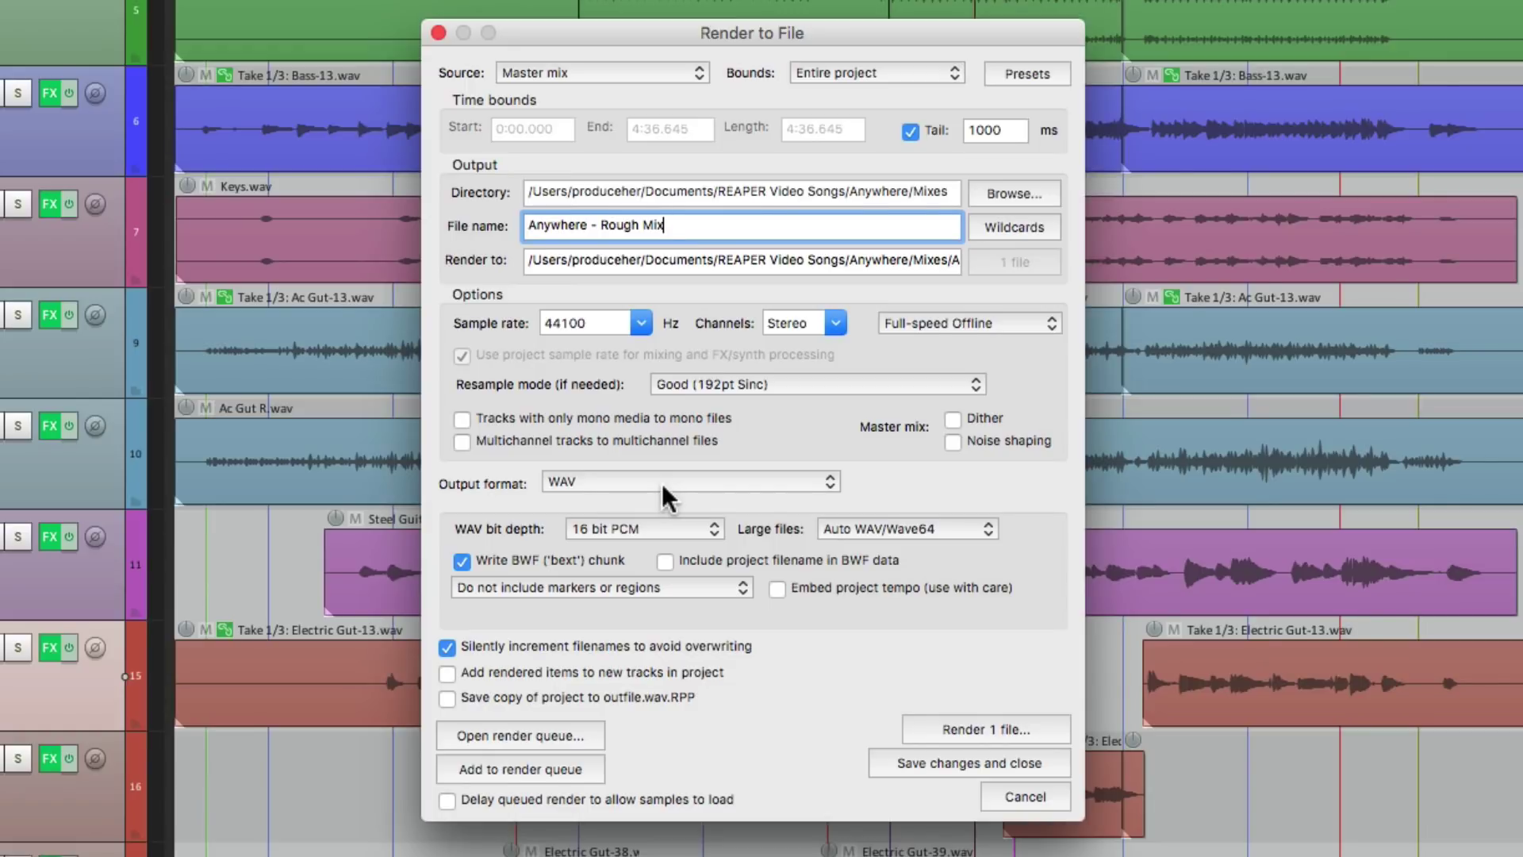
left_click(679, 525)
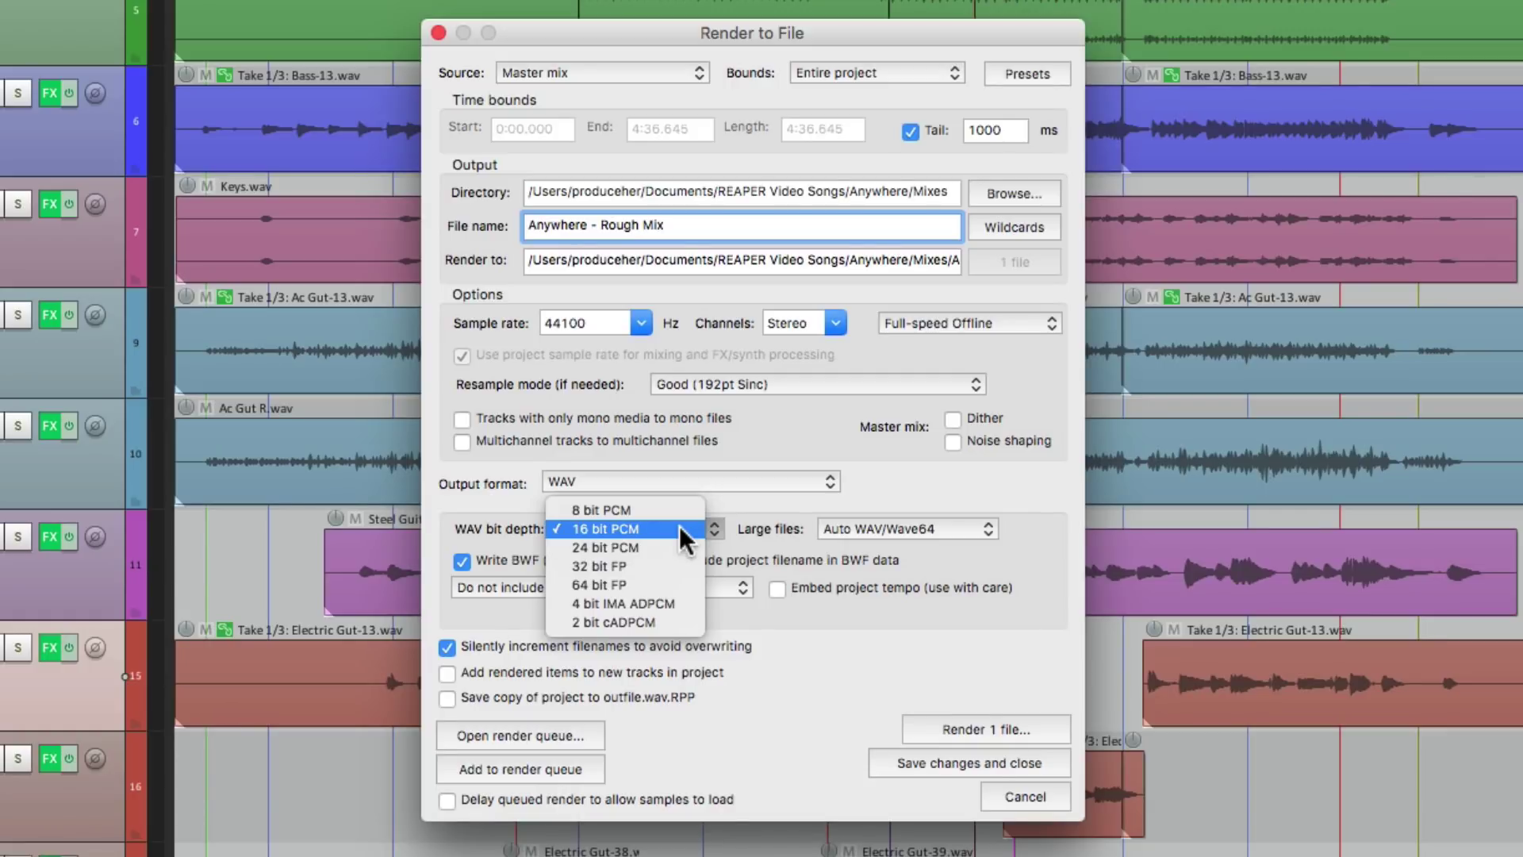
left_click(679, 525)
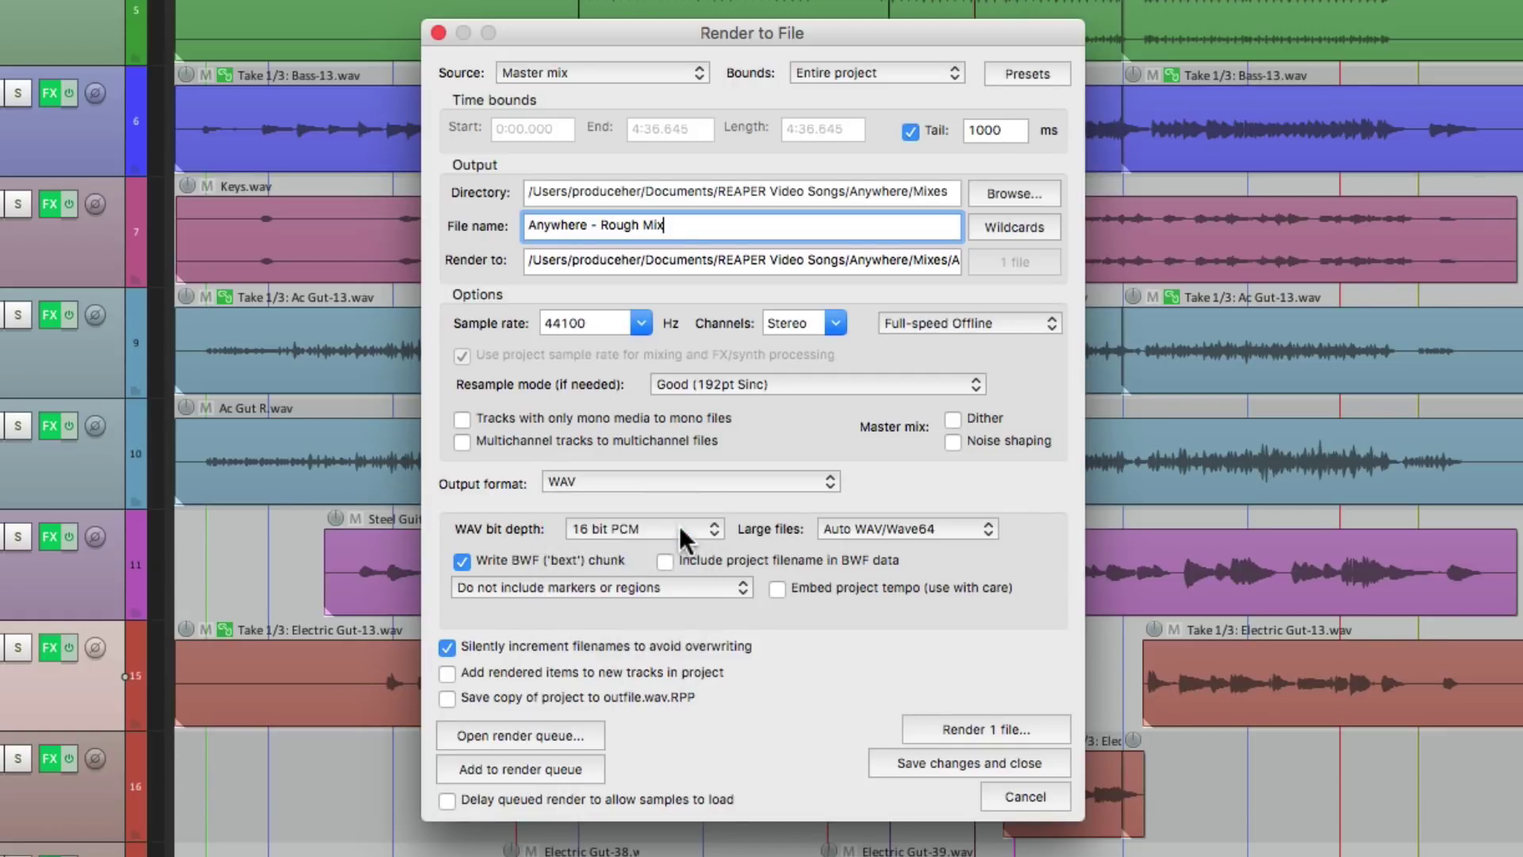
Render 'Anywhere - Rough Mix' as a 16-bit WAV into the Mixes folder
left_click(1025, 720)
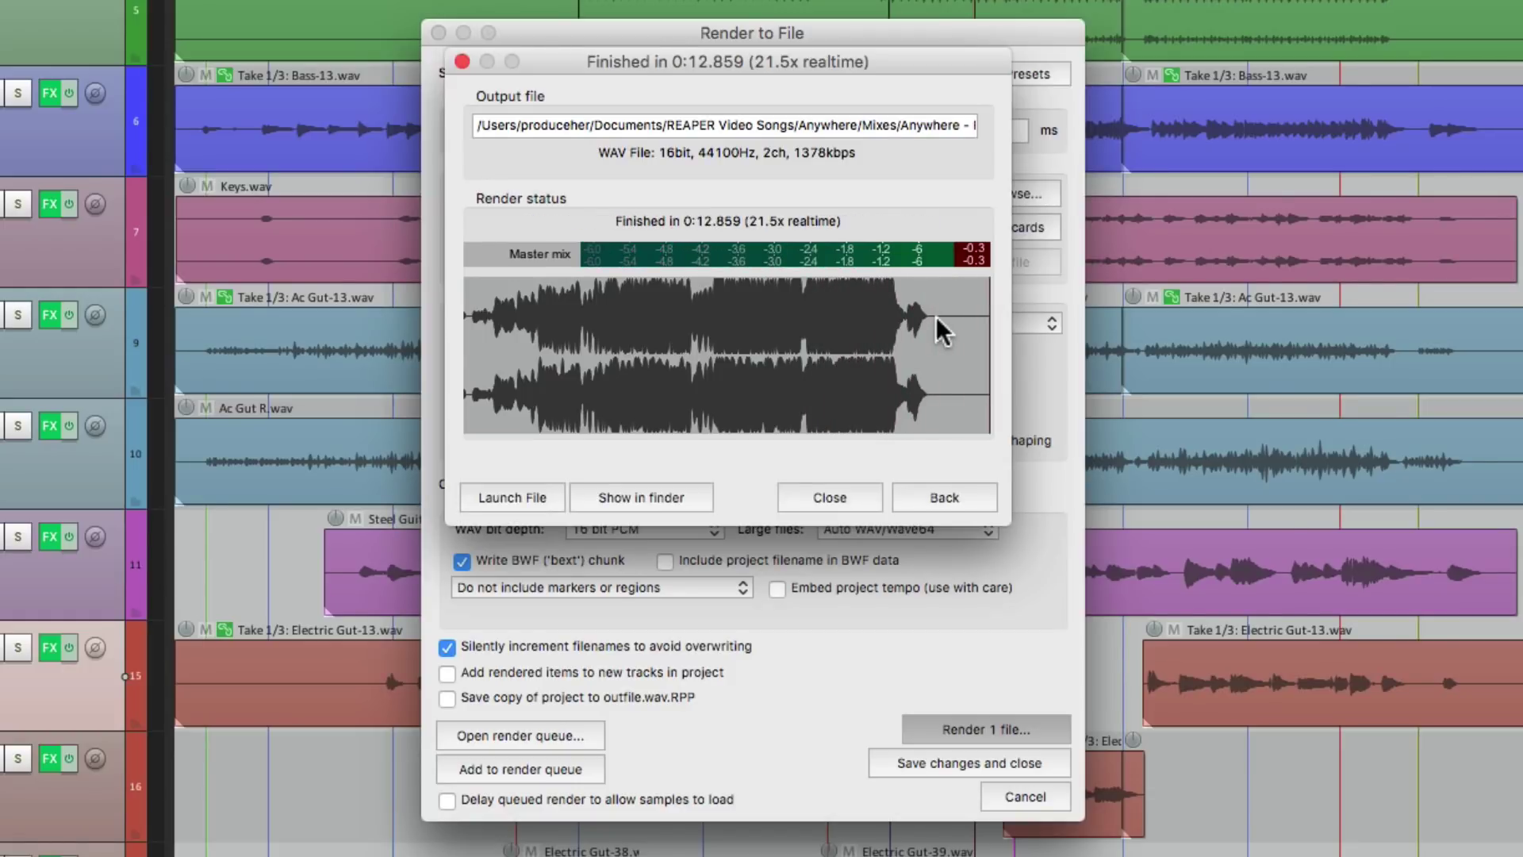
Reveal 'Anywhere - Rough Mix.wav' in Finder and preview it to confirm its 4:36 length
left_click(644, 499)
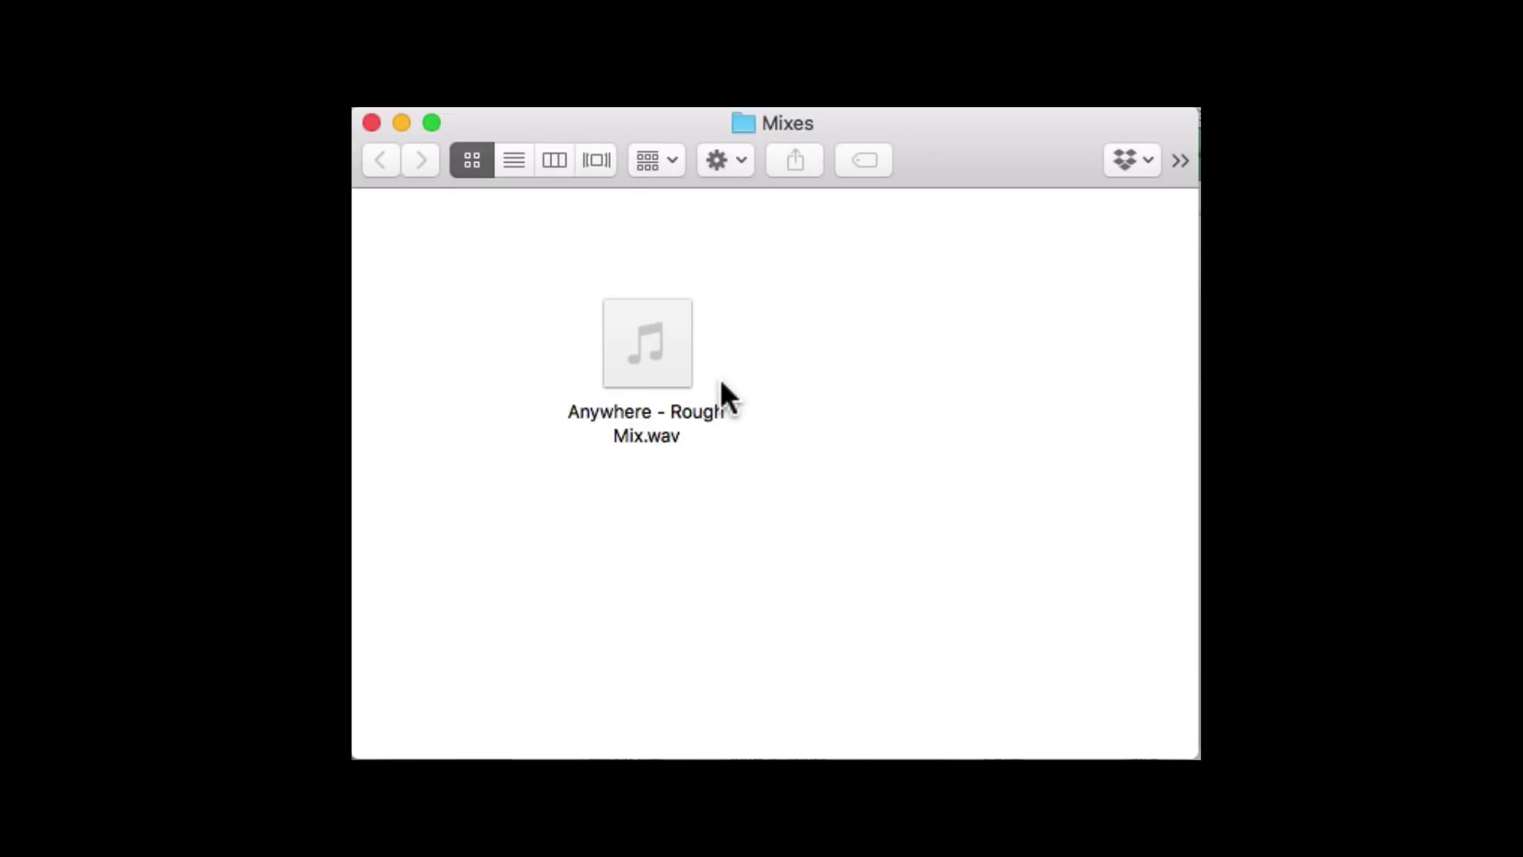
left_click(649, 322)
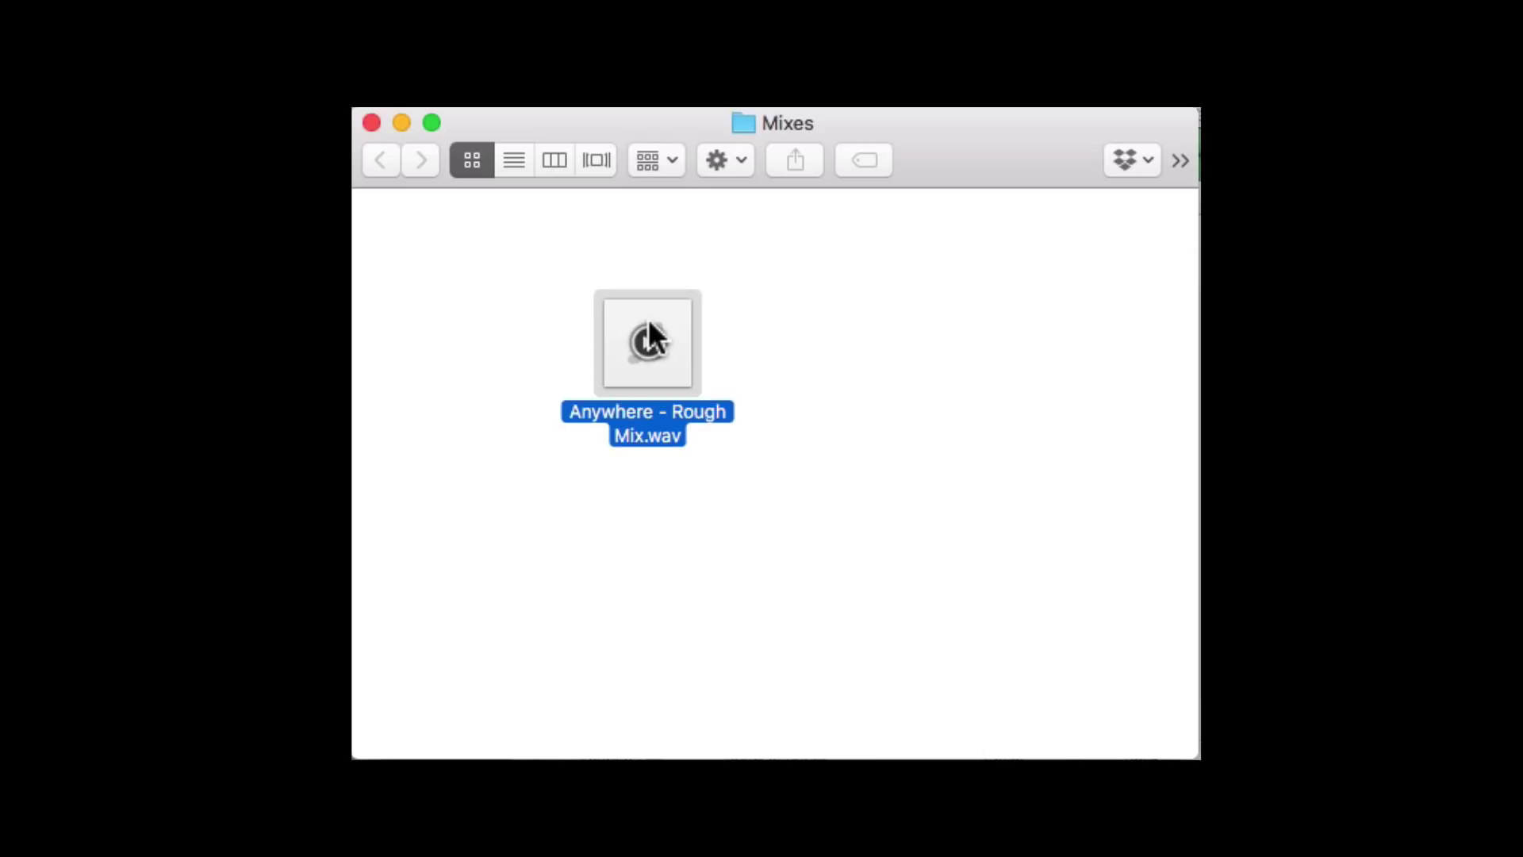
key("space")
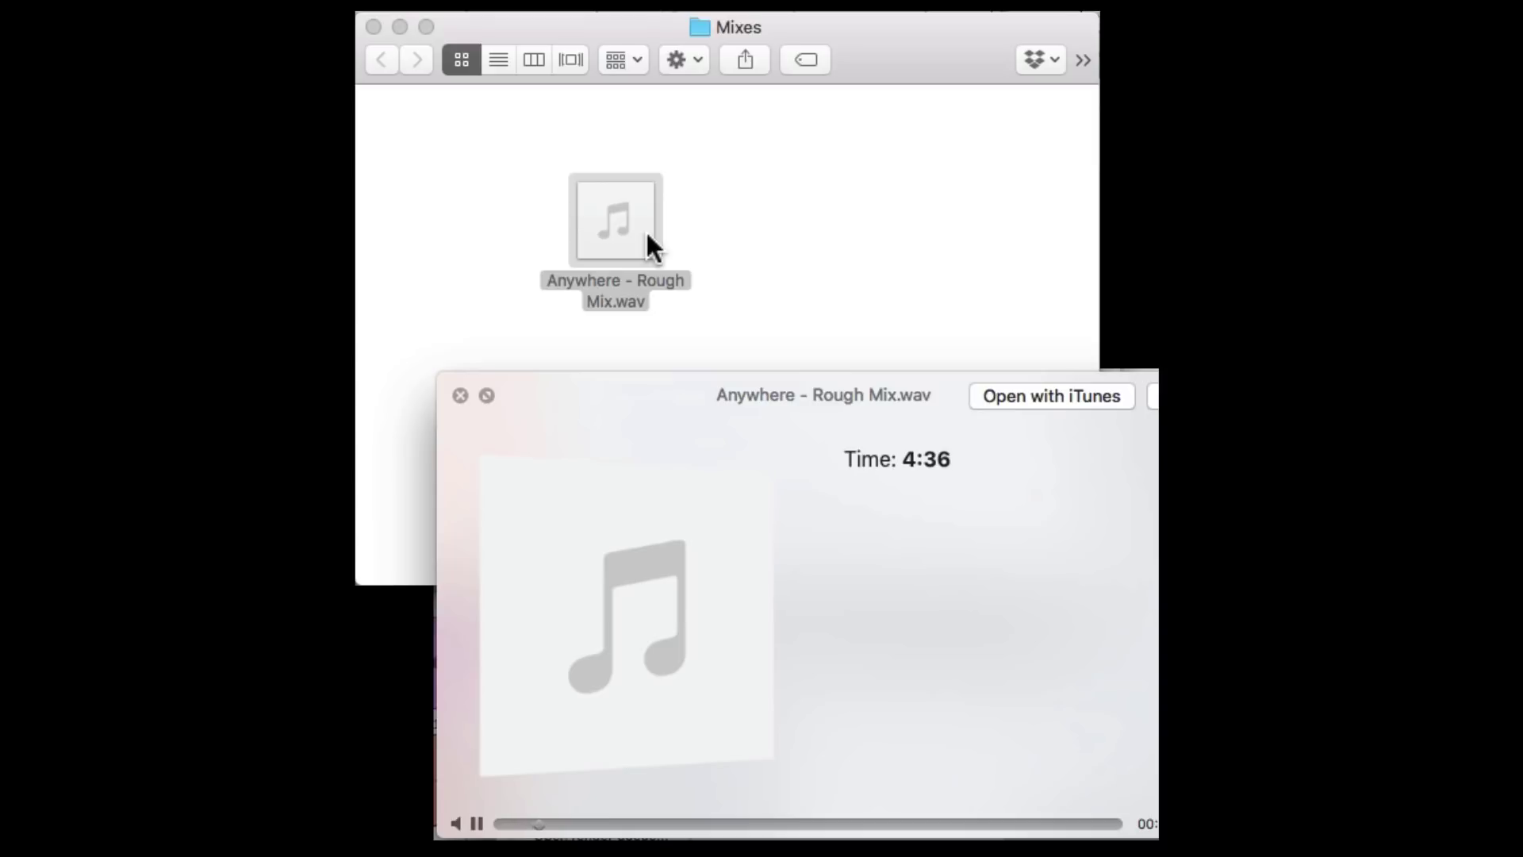
left_click(460, 394)
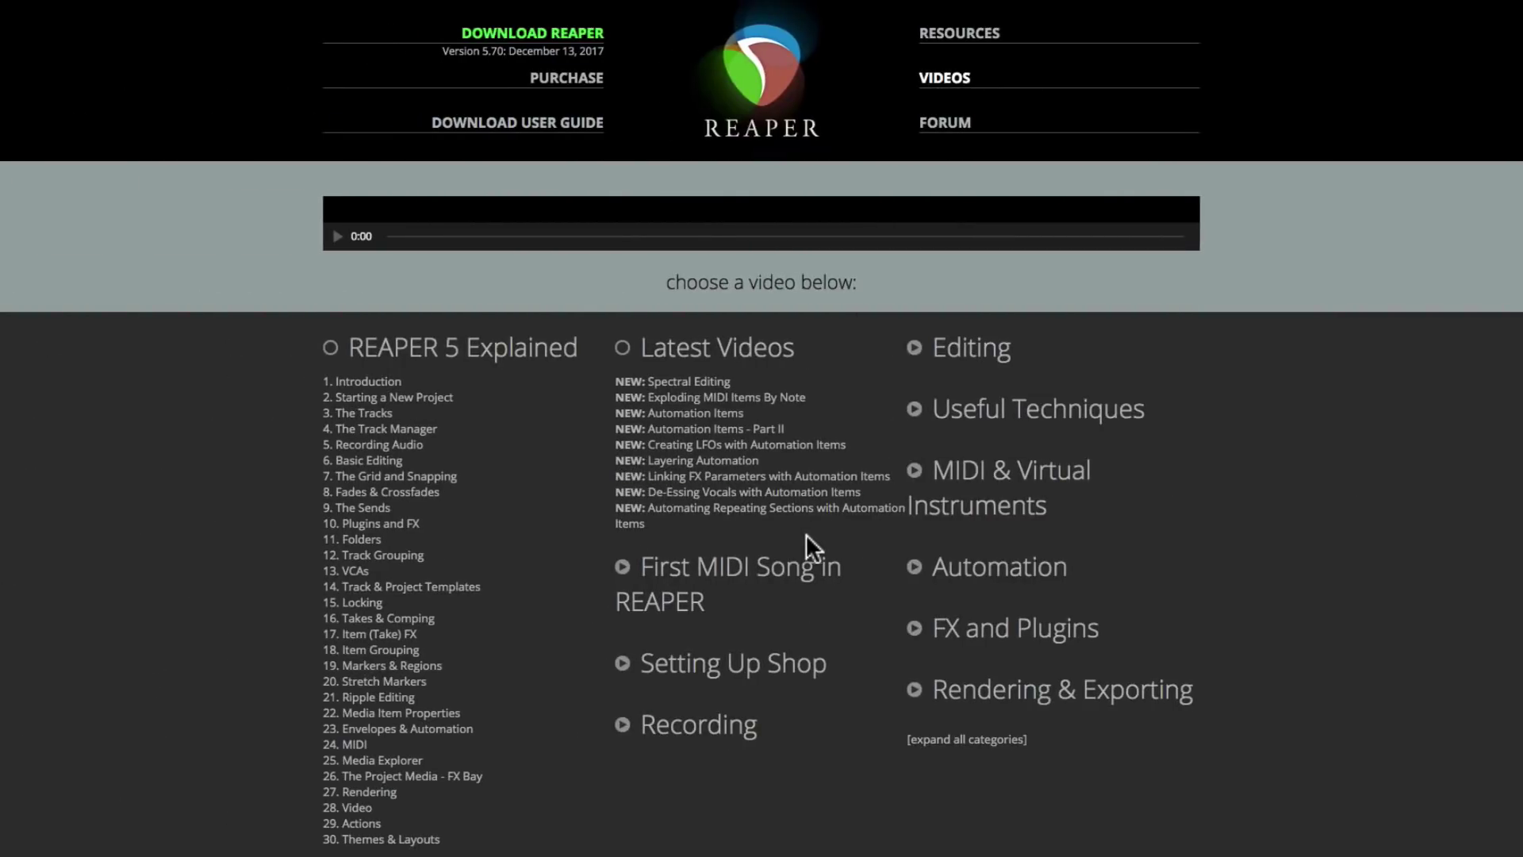
left_click(961, 351)
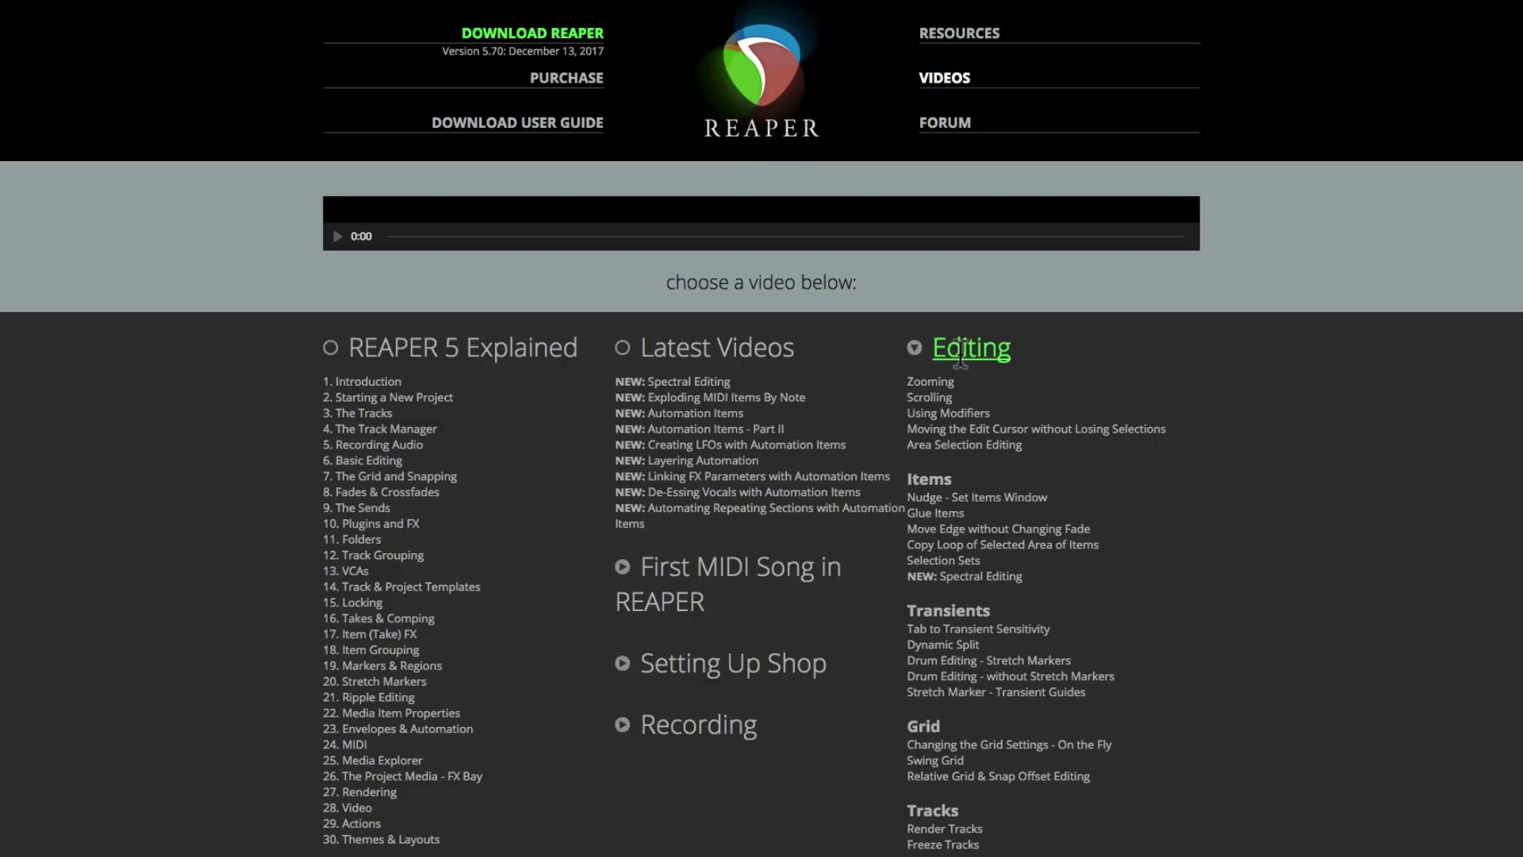
left_click(961, 351)
left_click(960, 564)
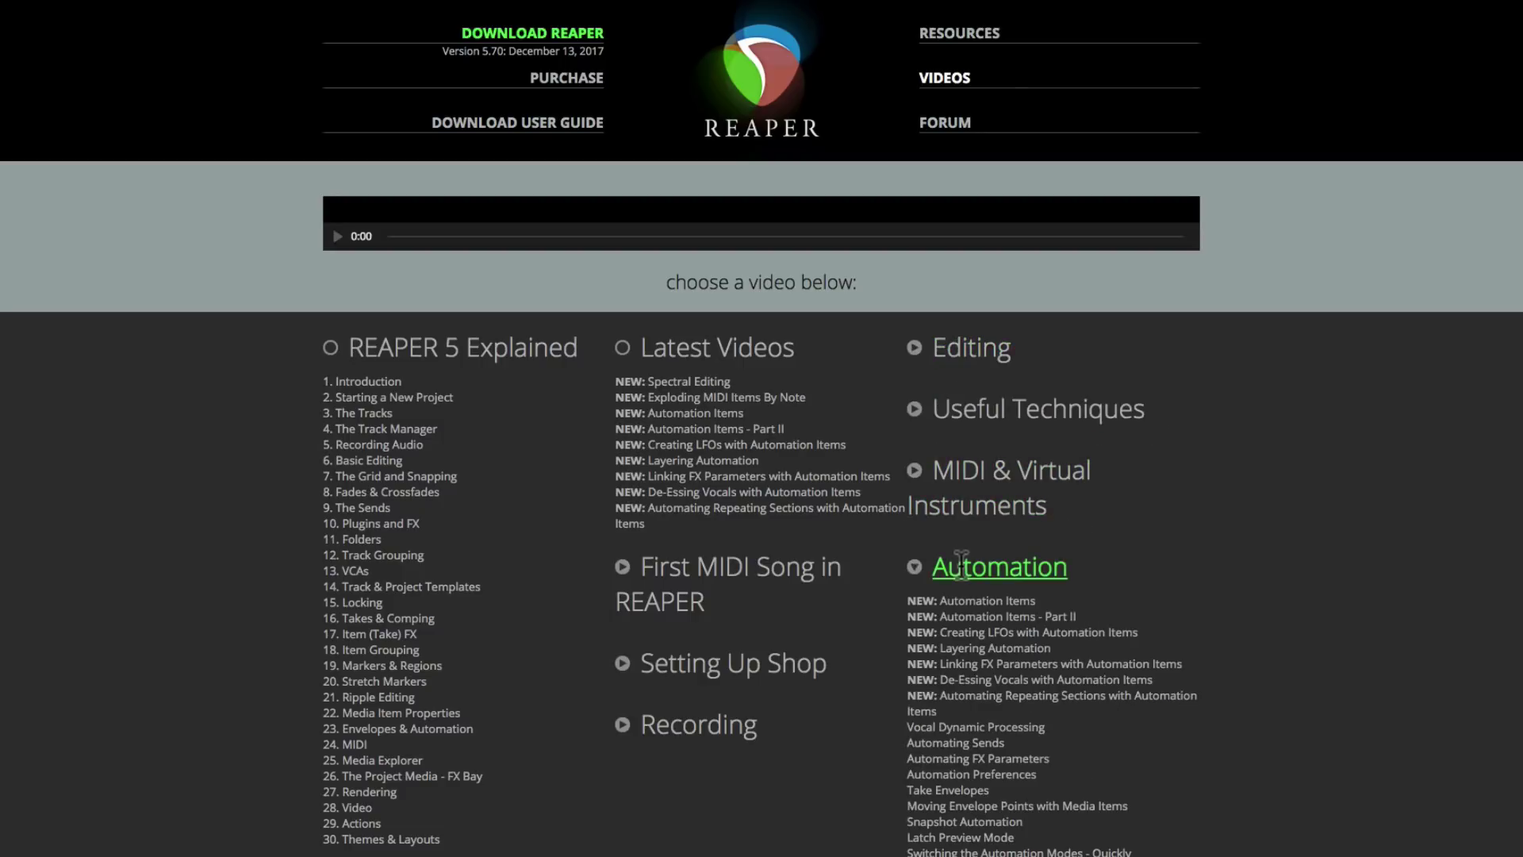
left_click(960, 565)
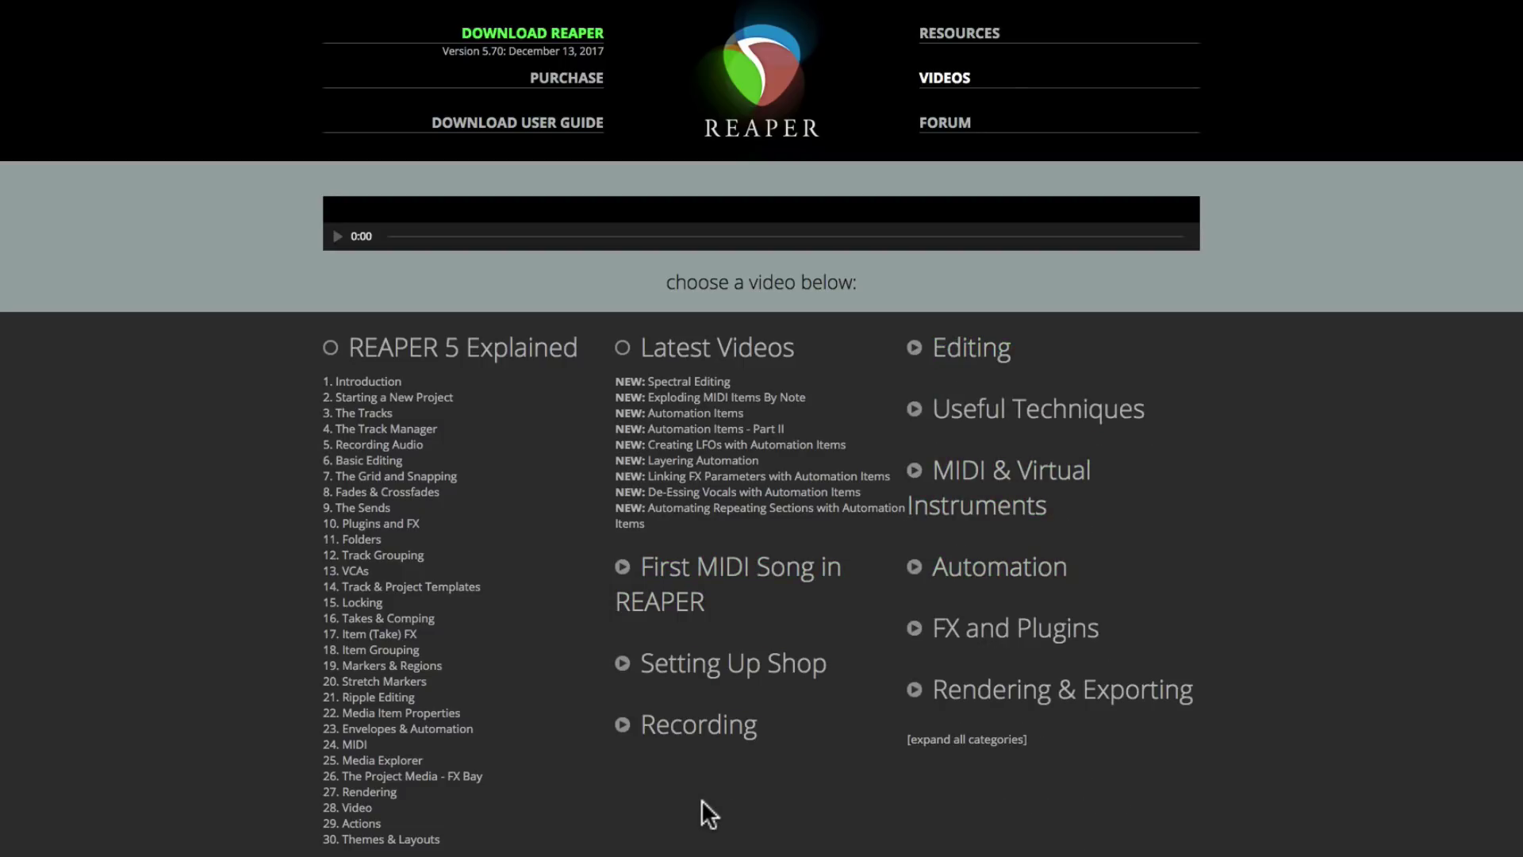